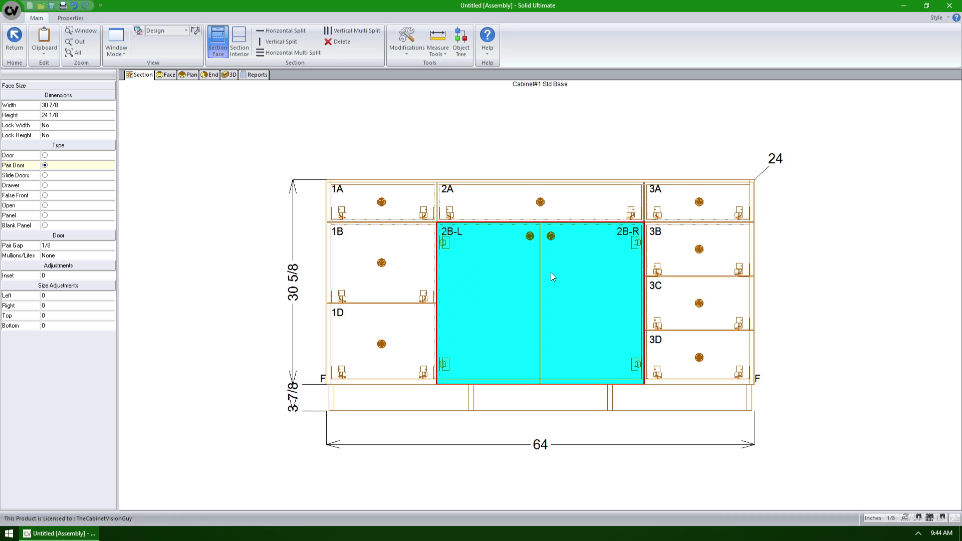
Split the middle opening into 2B and 3B, delete the divider, and make the merged opening a pair door
left_click(290, 44)
left_click(290, 44)
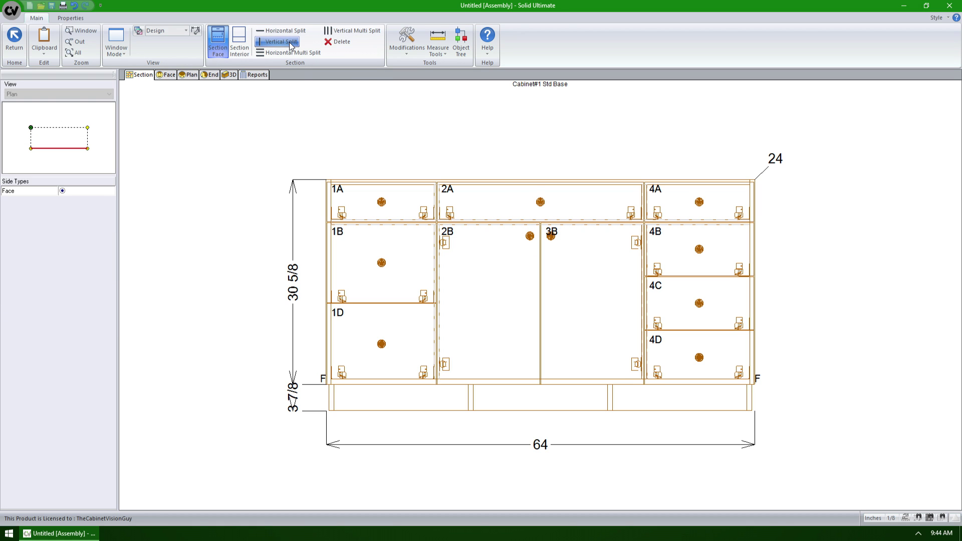
left_click(497, 254)
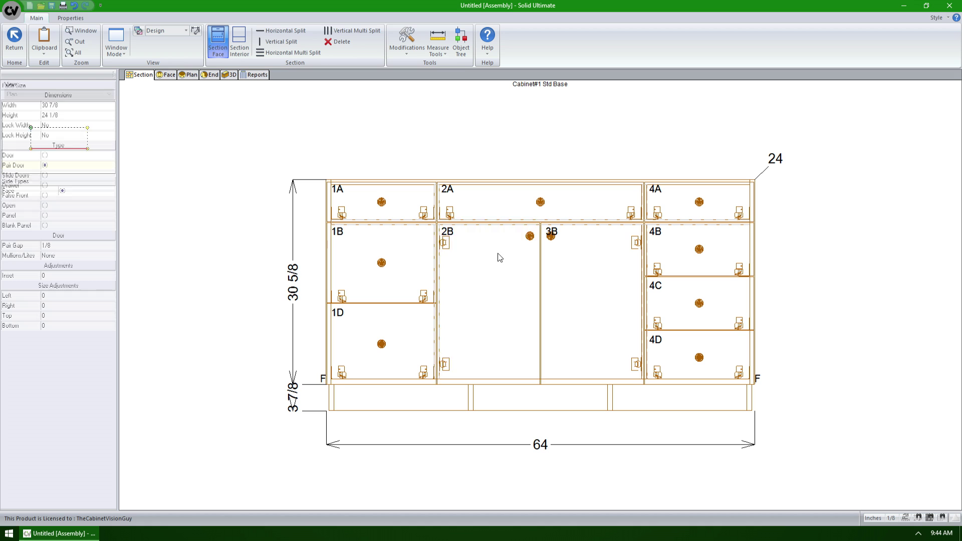
left_click(614, 288)
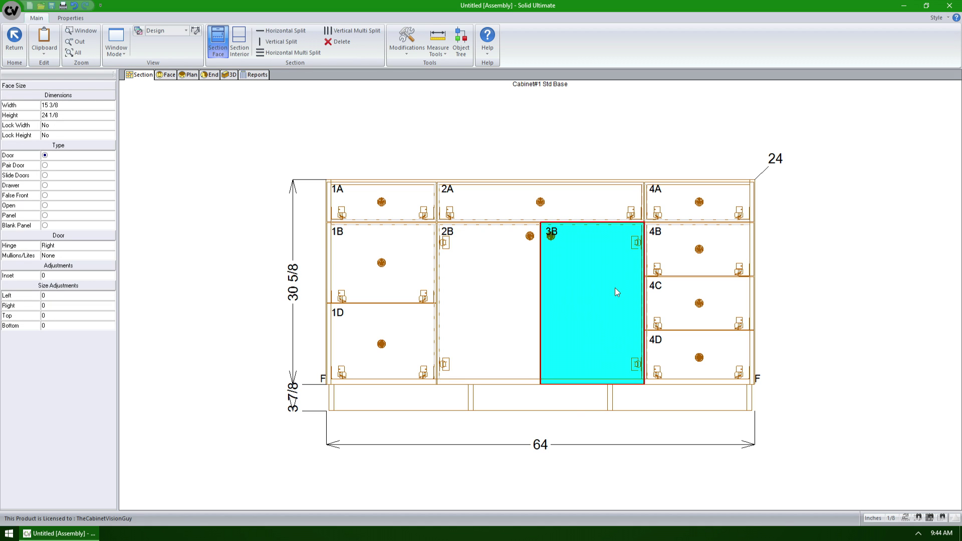
left_click(541, 271)
key("Delete")
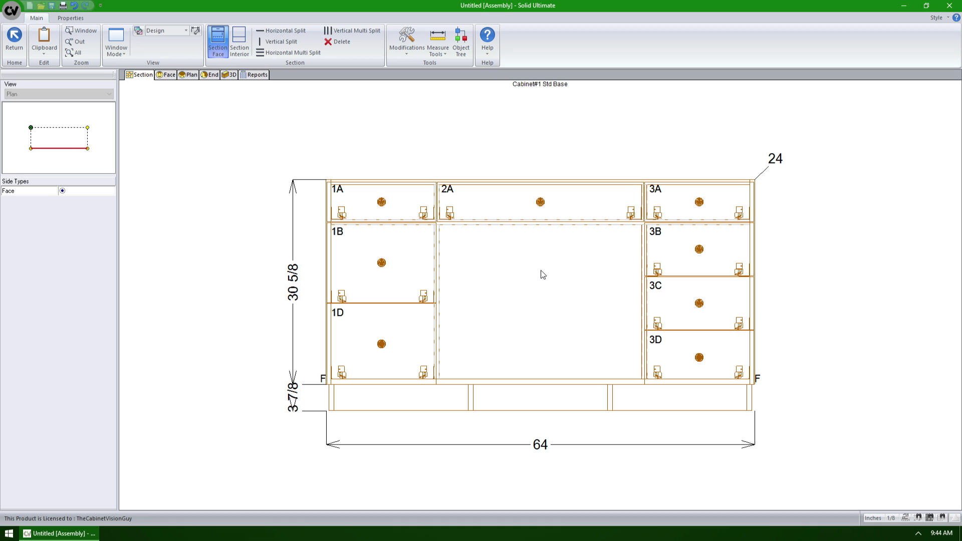
left_click(541, 270)
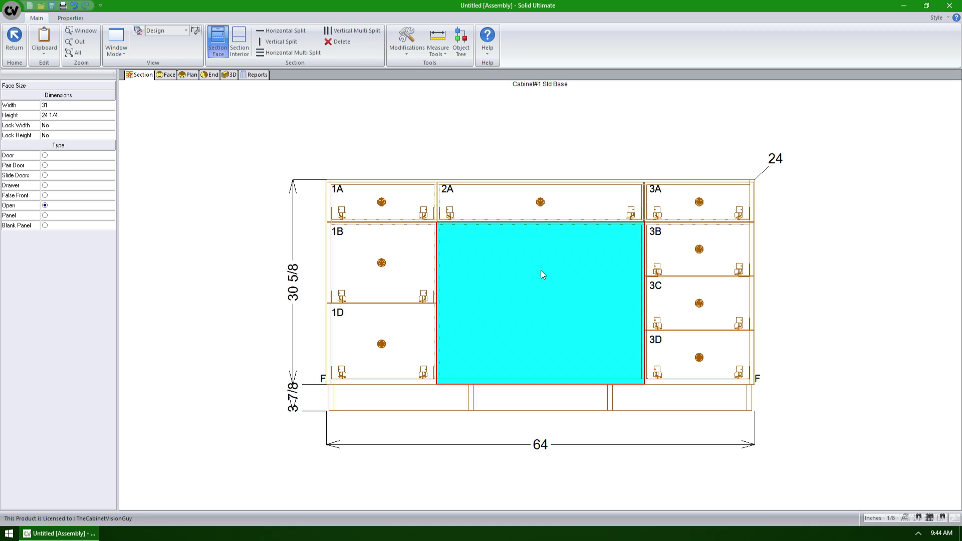
left_click(62, 164)
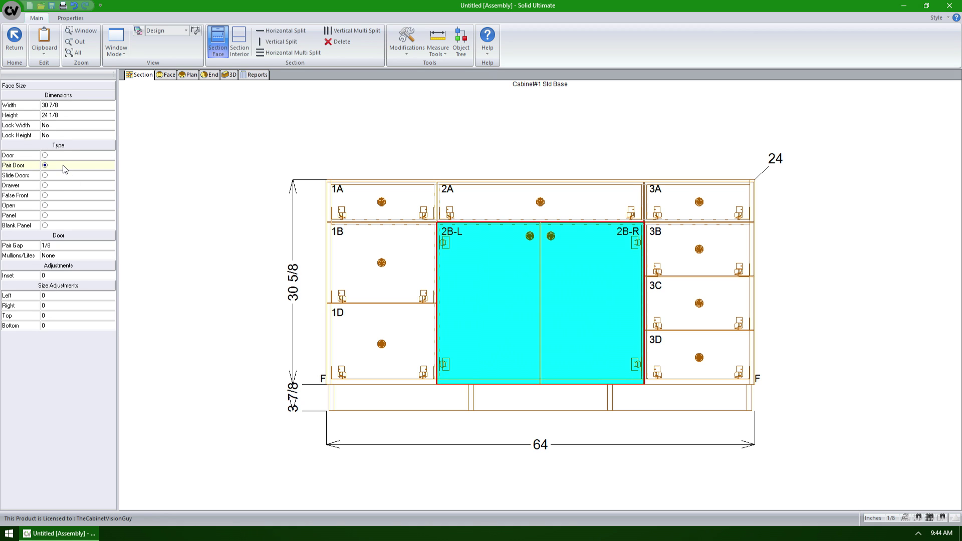
Inspect the pair door's properties and door list, closing them unchanged
double_click(541, 316)
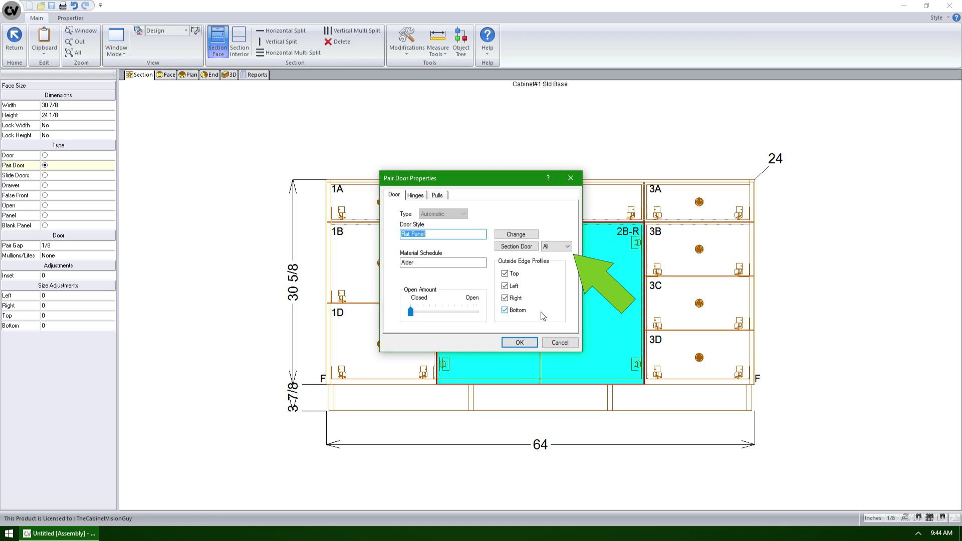
left_click(568, 247)
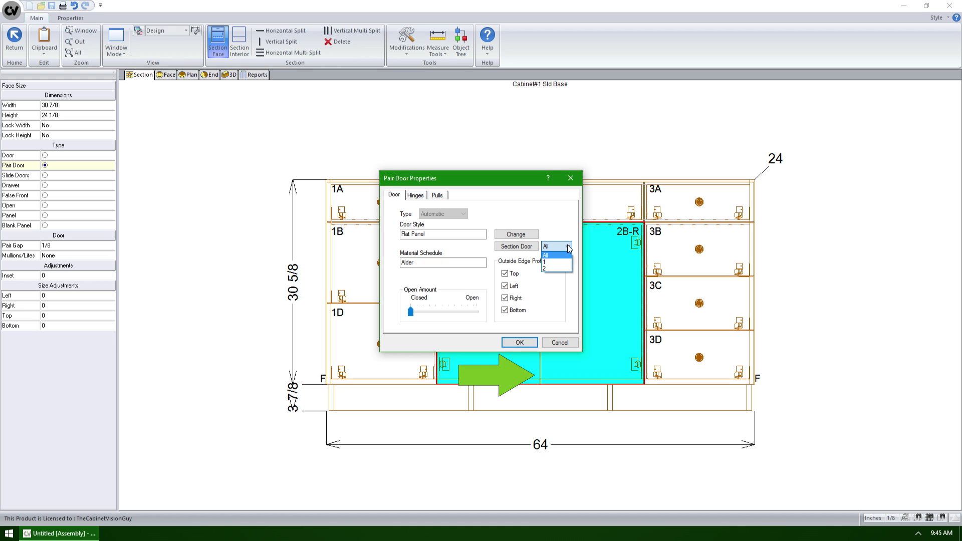
left_click(564, 343)
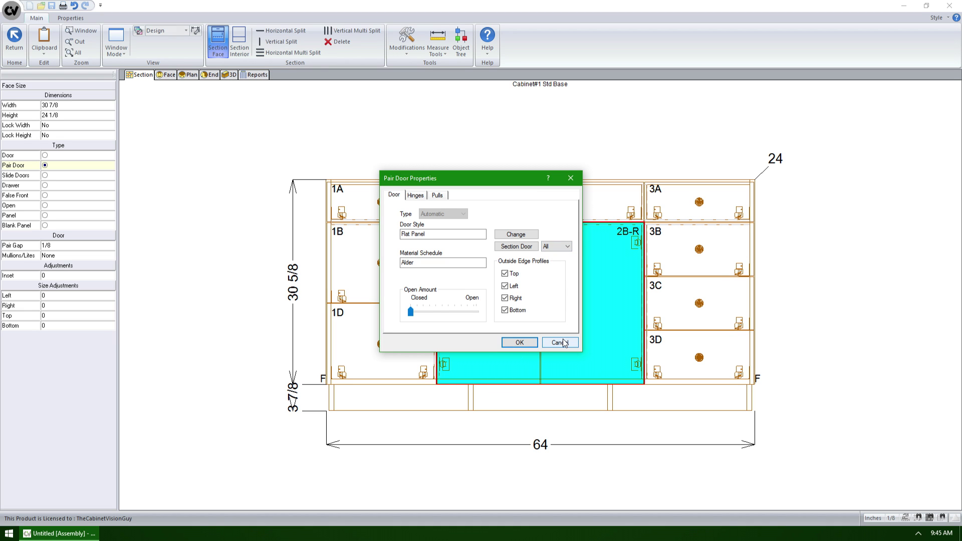
left_click(562, 344)
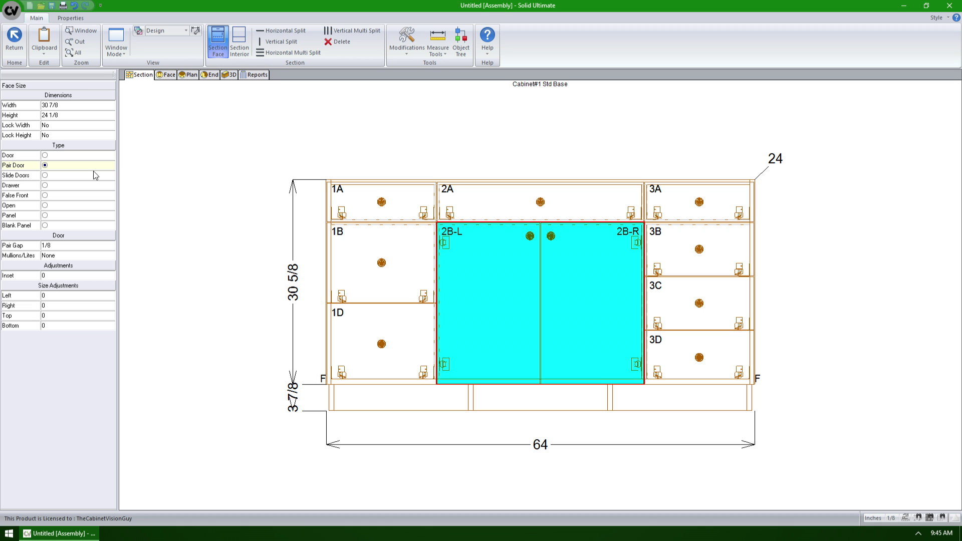
Turn the middle opening into sliding doors and inspect their properties without changes
left_click(72, 178)
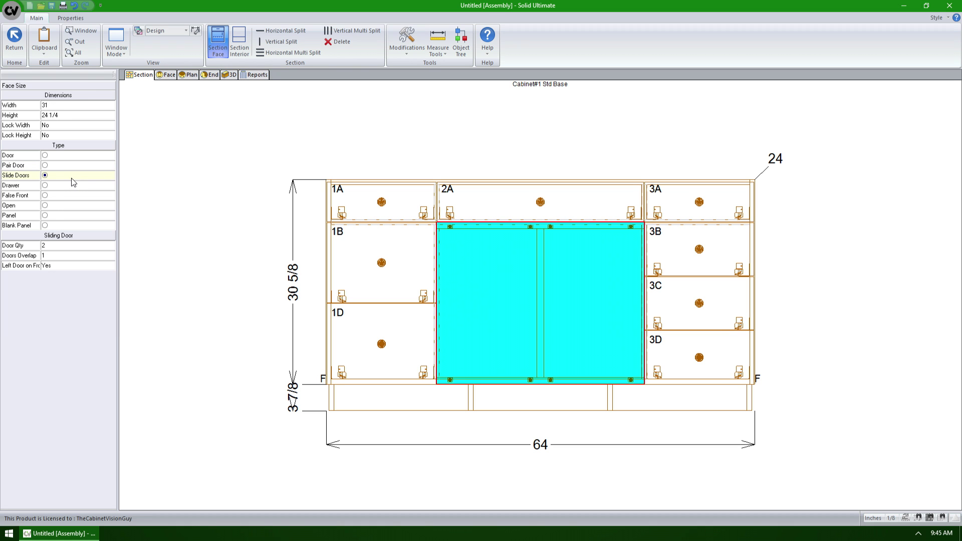
double_click(514, 297)
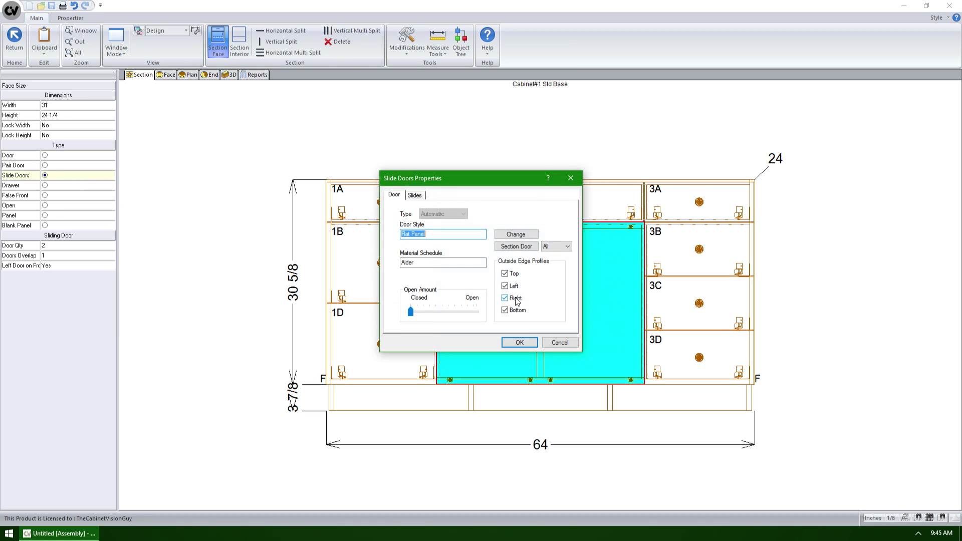
left_click(561, 247)
left_click(560, 248)
left_click(558, 341)
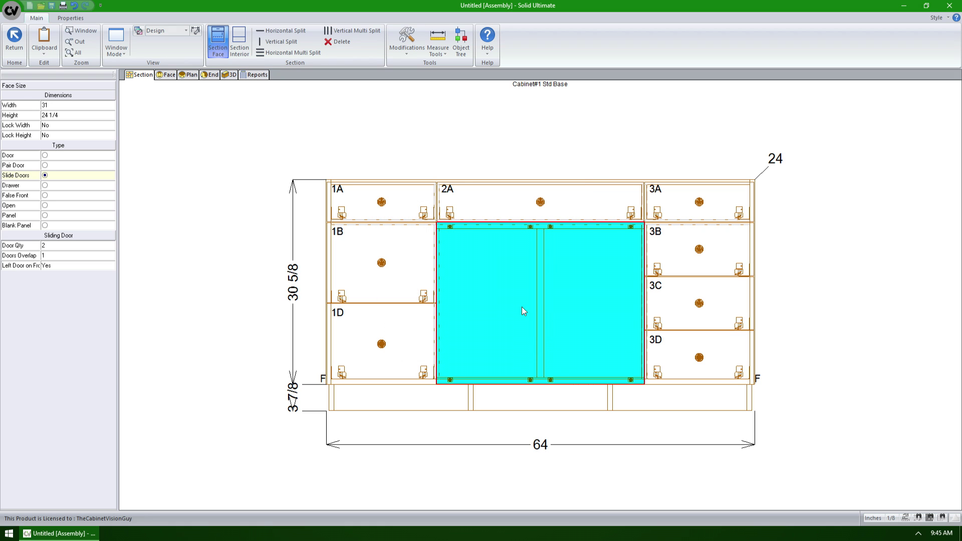
Set the opening to four sliding doors, review them, then revert it to a pair door
left_click(53, 245)
type("4")
left_click(497, 291)
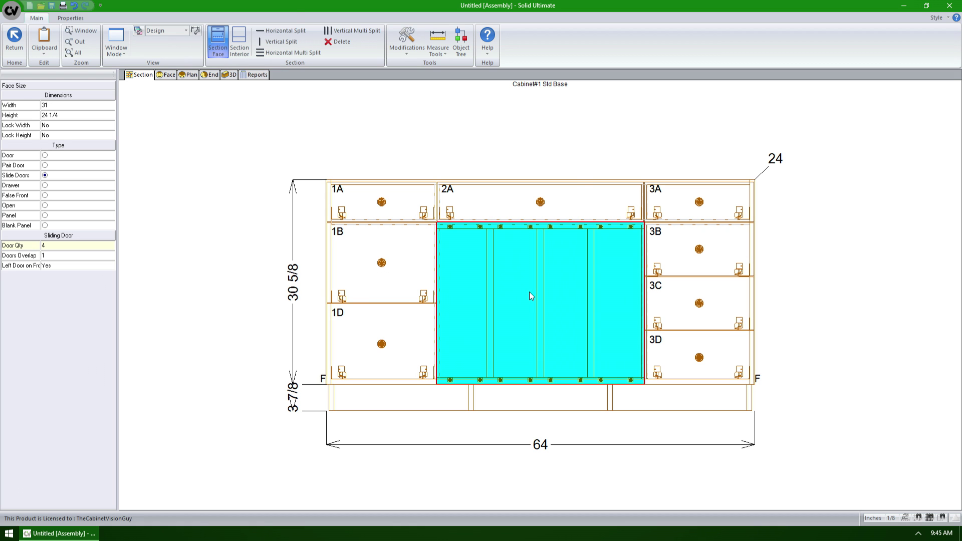
double_click(530, 295)
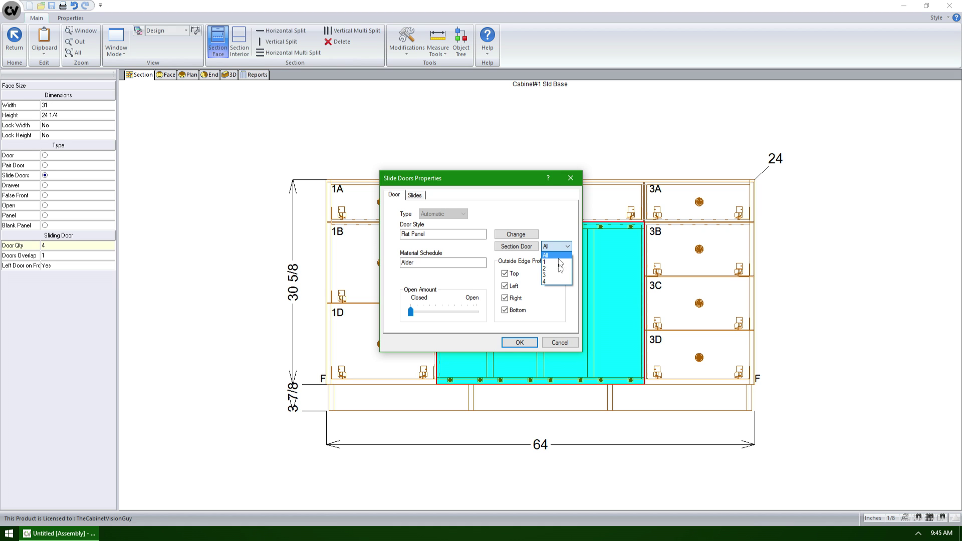
left_click(574, 345)
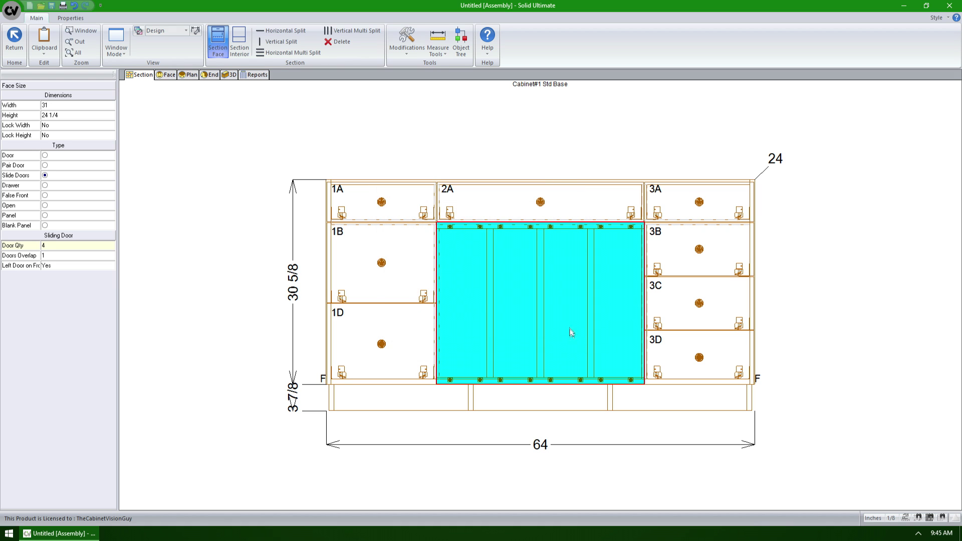
left_click(45, 166)
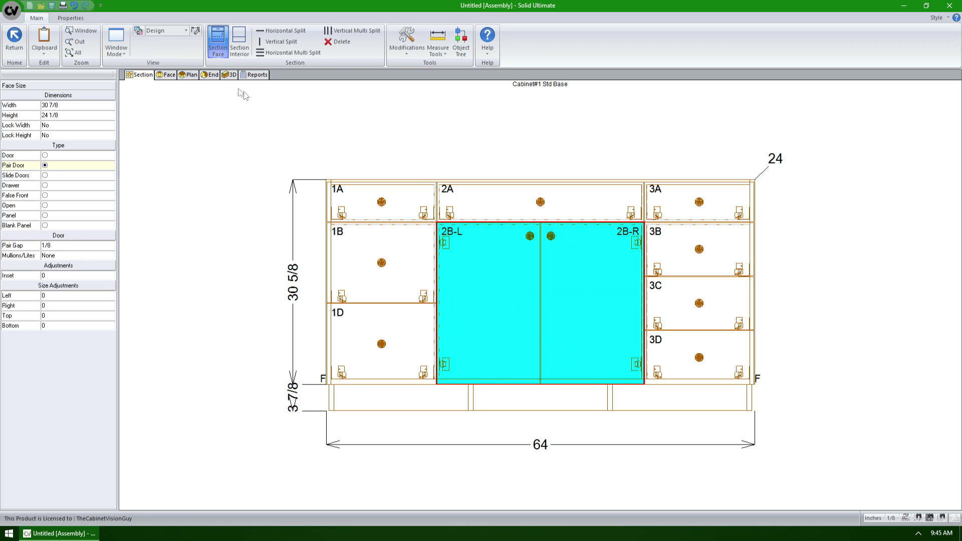
Check the cabinet in a slightly rotated 3D view, then return to the section elevation
left_click(230, 74)
left_click_drag(519, 279, 513, 313)
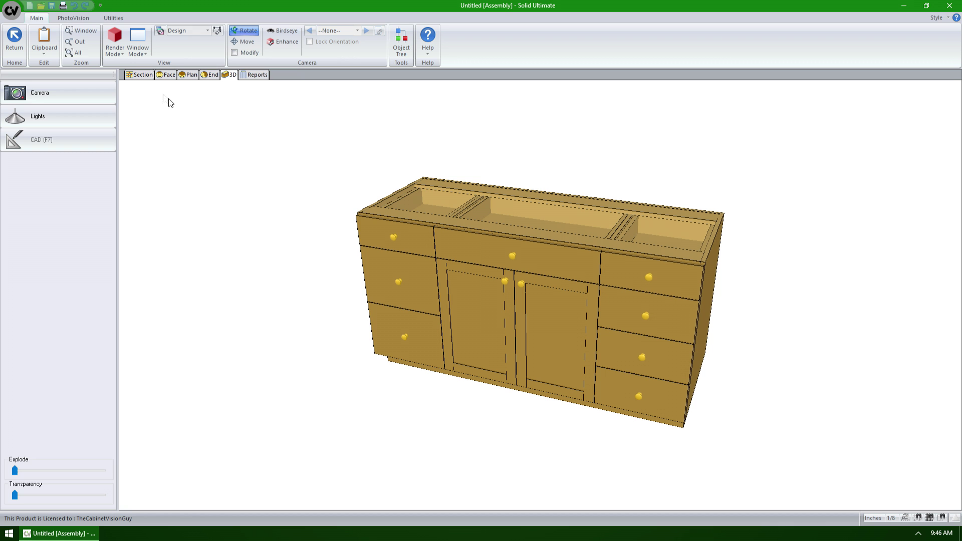
left_click(147, 74)
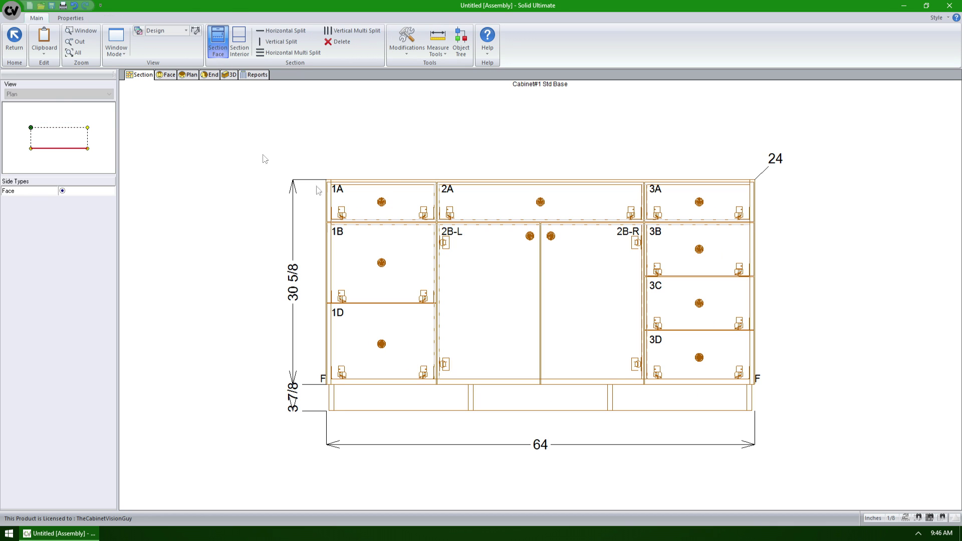
Set door 1's top rail width to 3 in the Door Section Editor and accept both dialogs
double_click(554, 282)
left_click(556, 247)
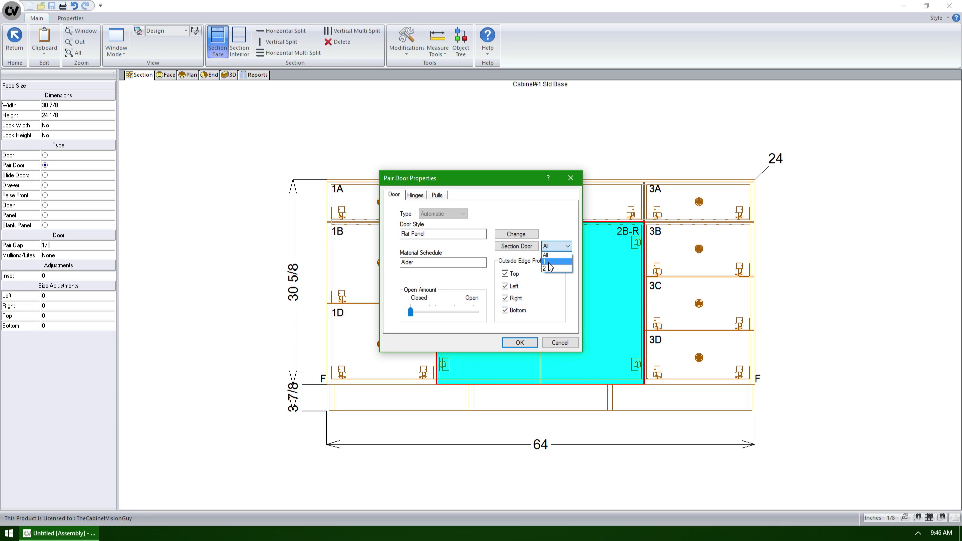
left_click(549, 262)
left_click(521, 247)
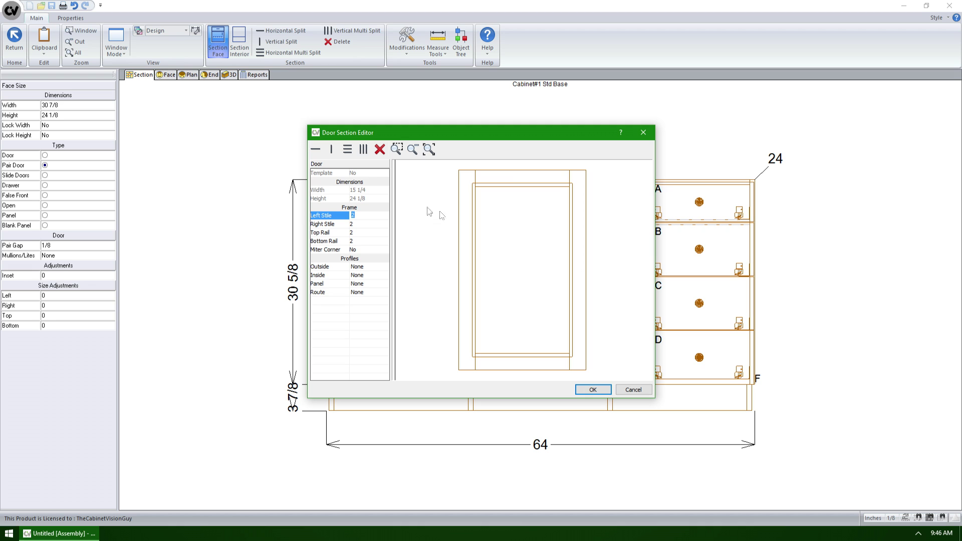
left_click(485, 185)
left_click(369, 181)
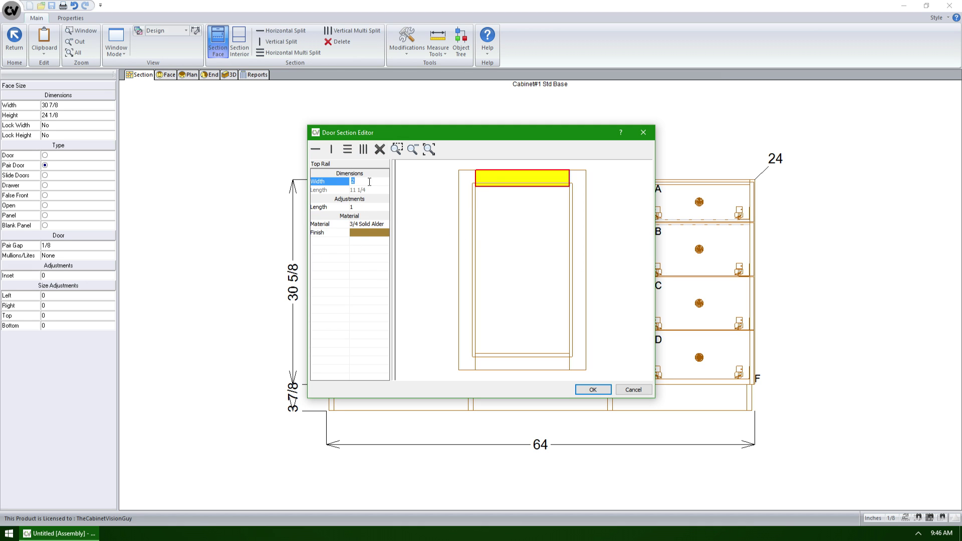
type("3")
key("Return")
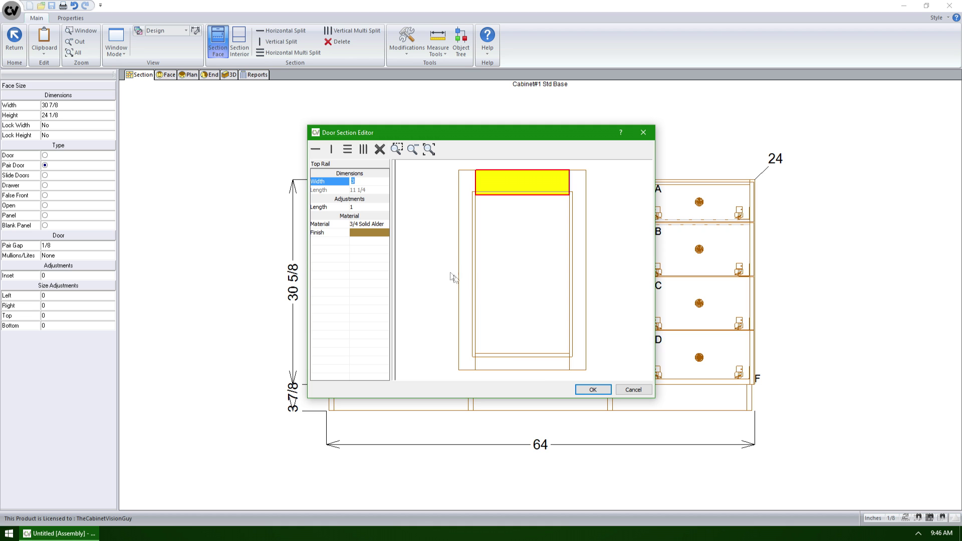
left_click(590, 389)
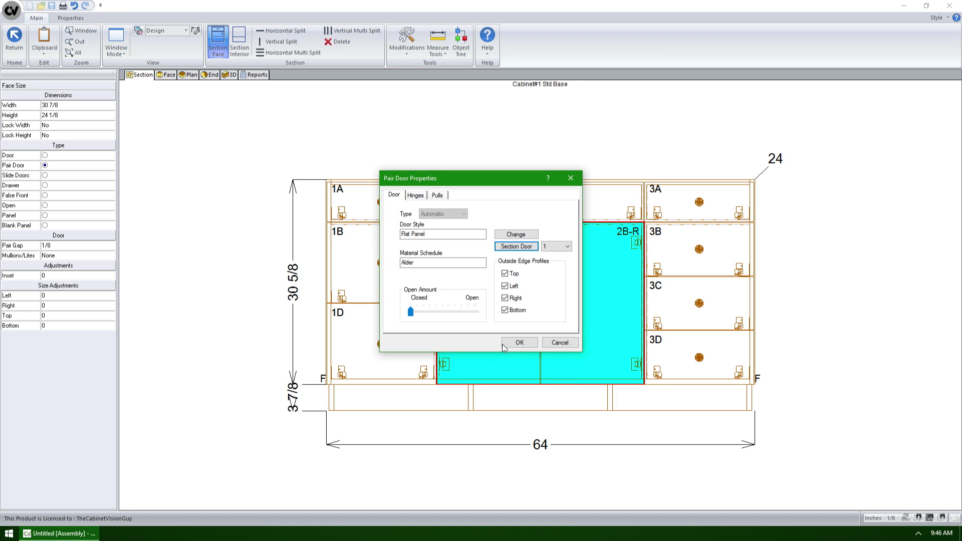
left_click(518, 342)
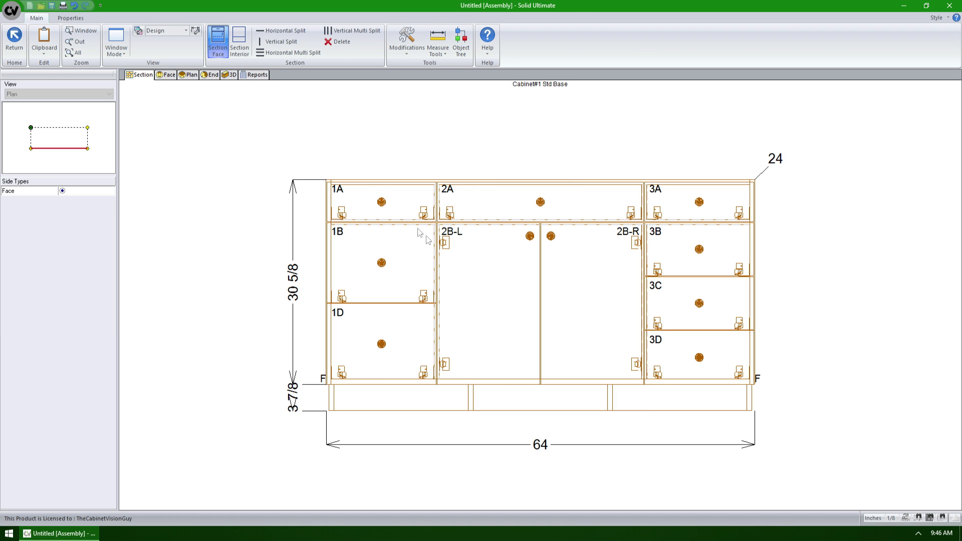
Switch to the 3D view to see the cabinet rendered
left_click(229, 75)
Set door 1's center panel type to None, accept, and check the open frame in 3D
double_click(531, 289)
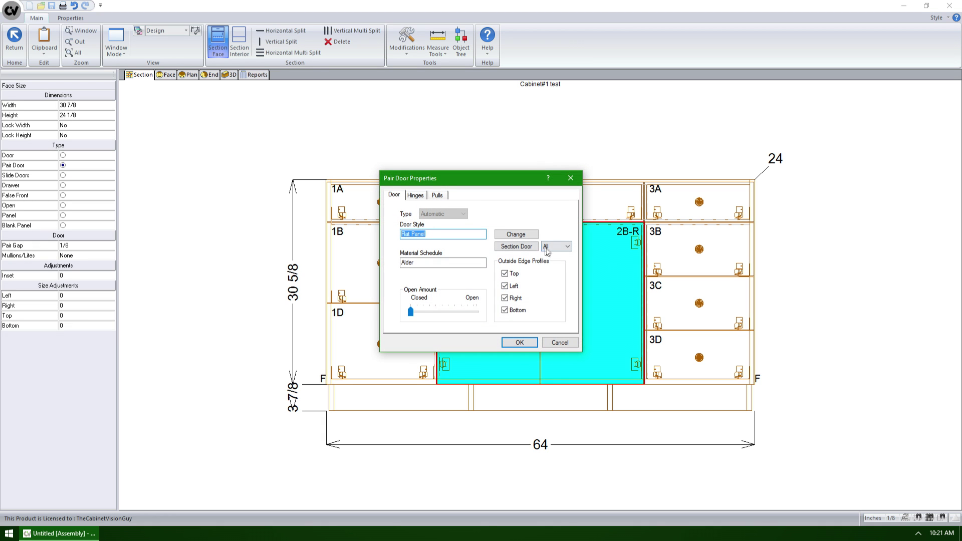
left_click(546, 246)
left_click(551, 260)
left_click(531, 247)
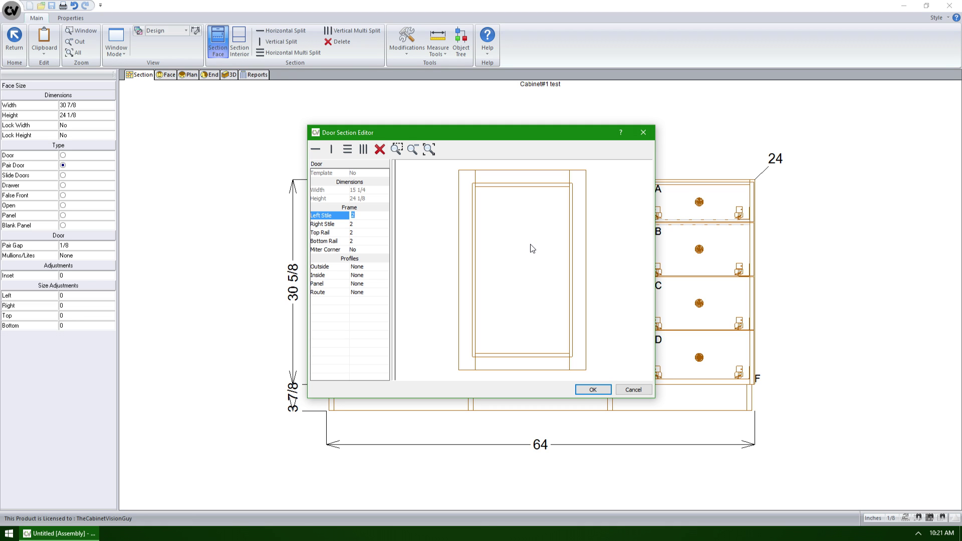
left_click(530, 244)
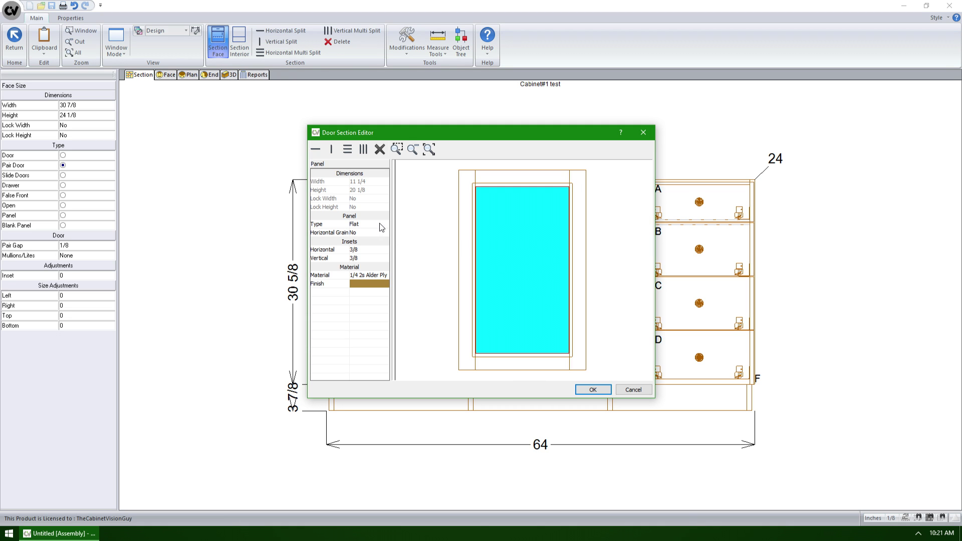
left_click(386, 225)
left_click(385, 225)
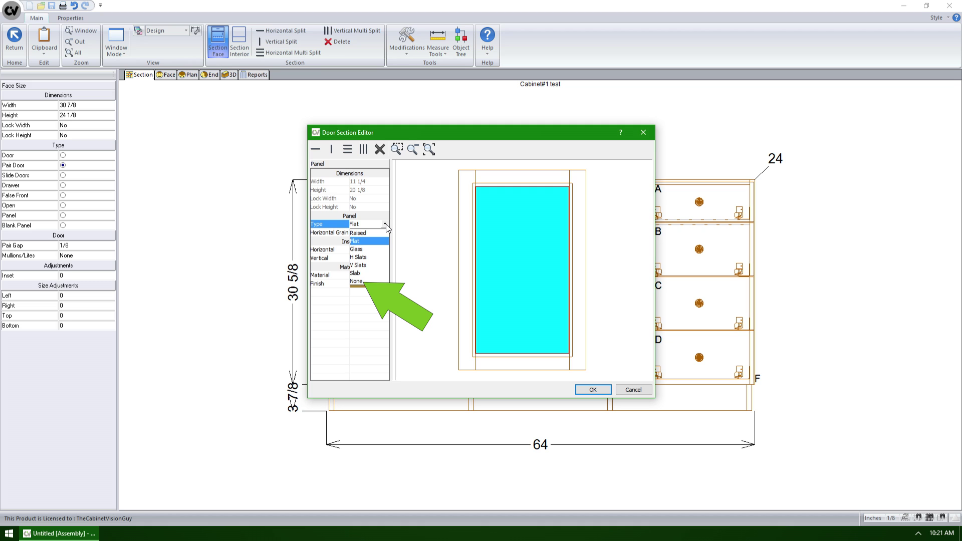
left_click(368, 280)
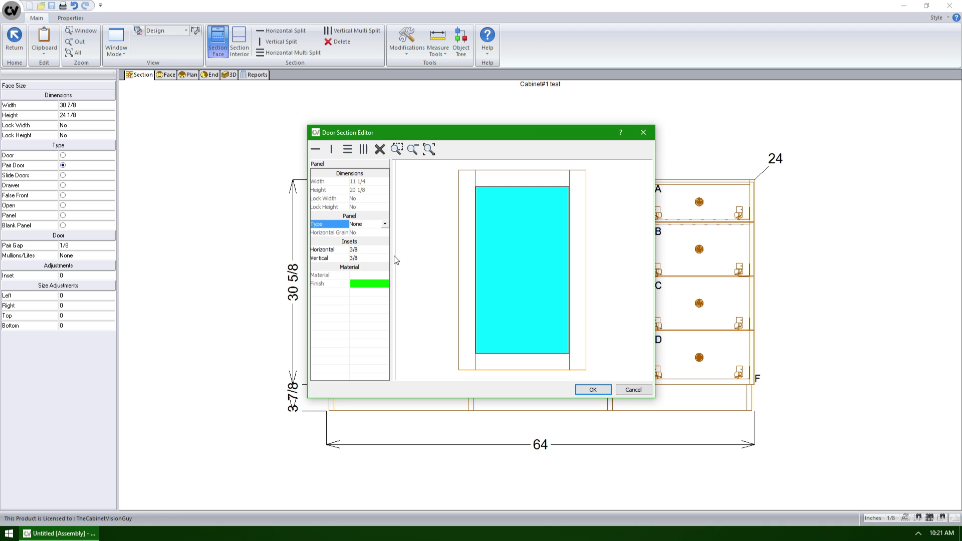
left_click(593, 391)
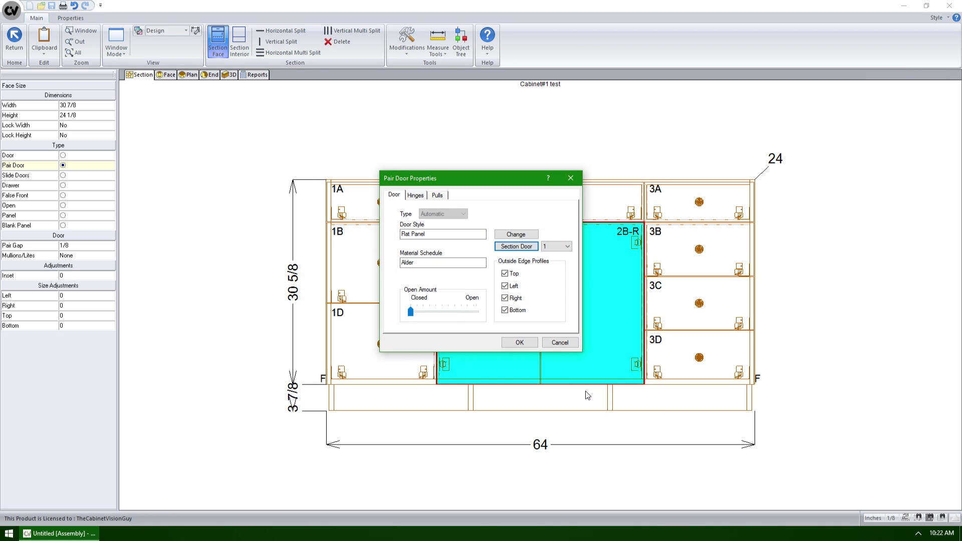
key("Return")
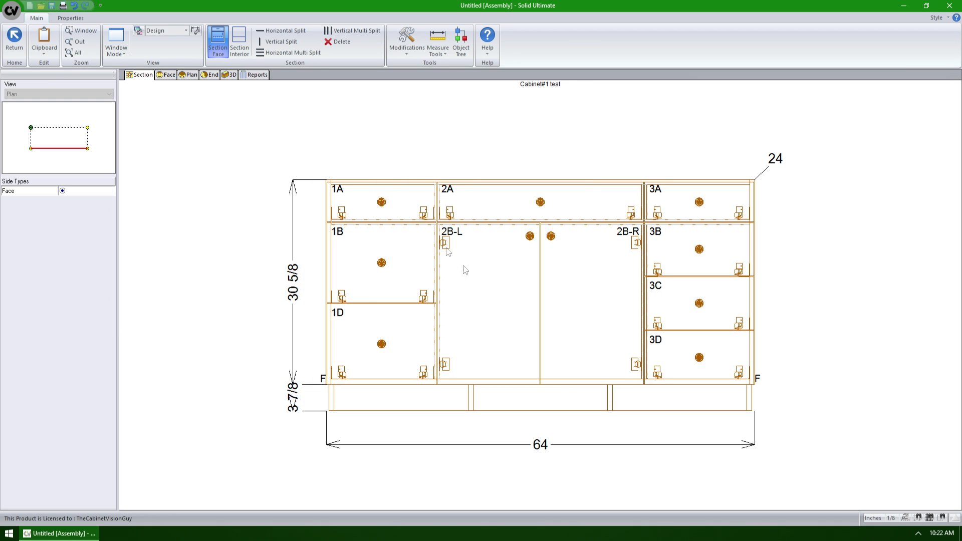
left_click(233, 75)
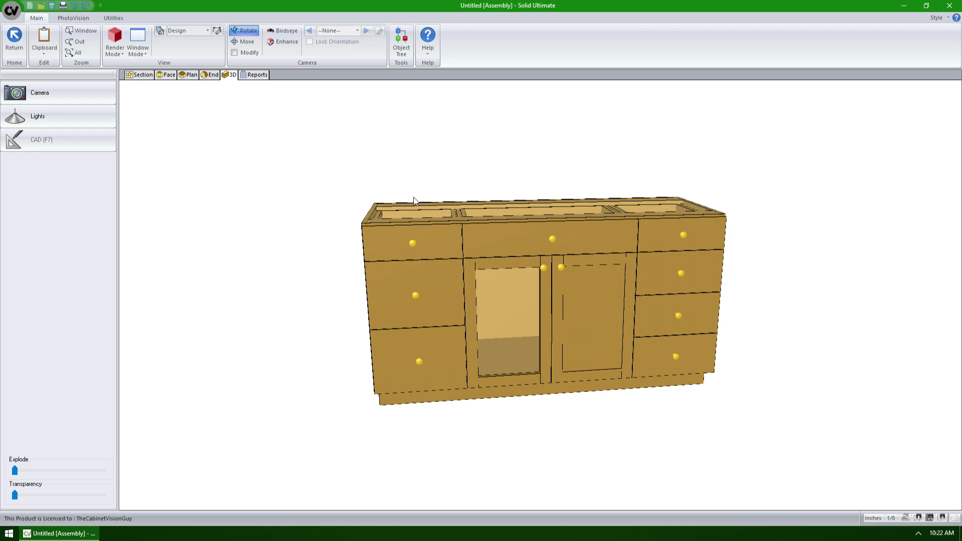
left_click(139, 76)
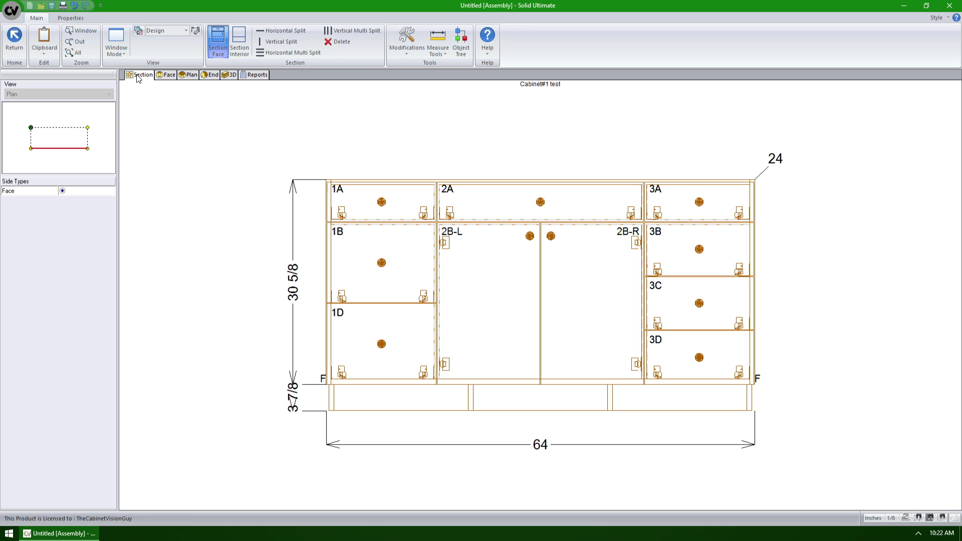
Give door 1's left stile a length adjustment of 25 and accept both door dialogs
double_click(507, 282)
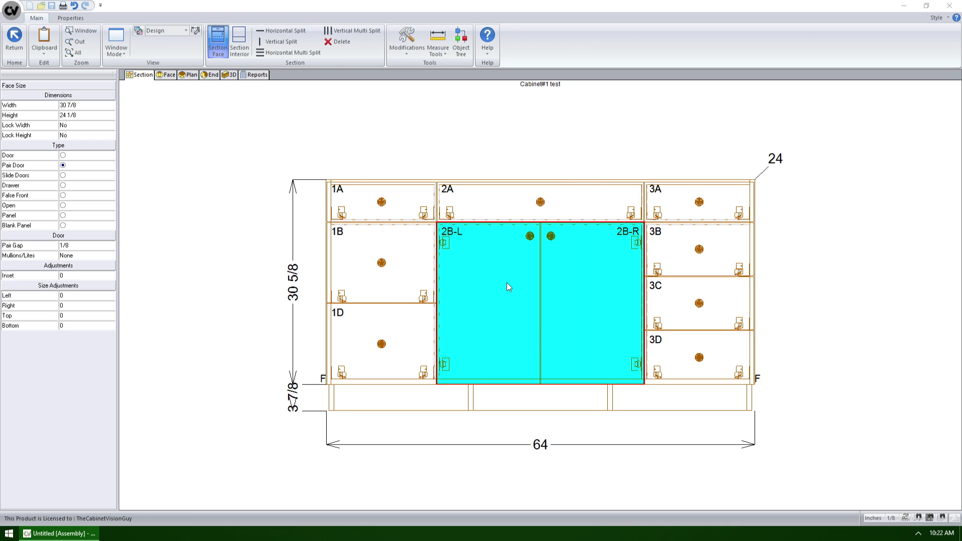
left_click(546, 248)
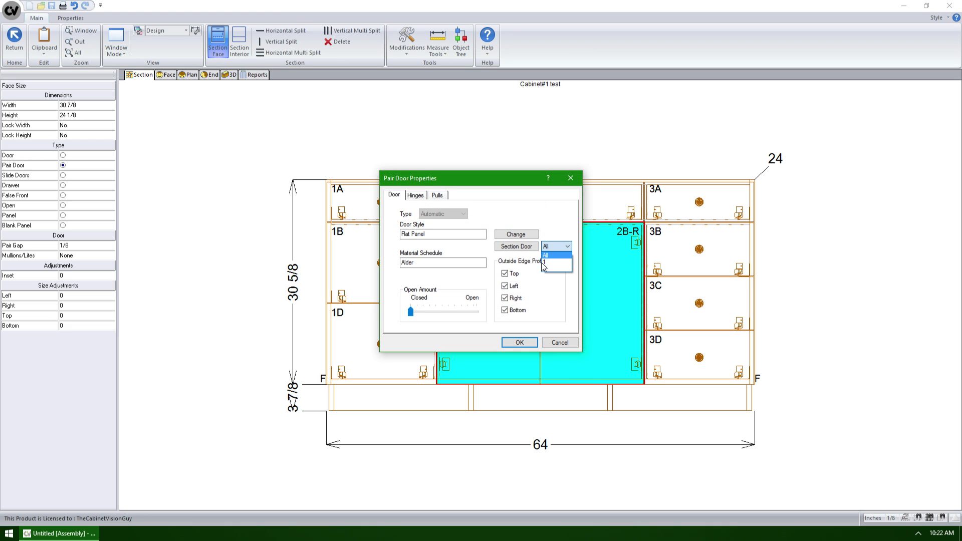
left_click(545, 264)
left_click(529, 249)
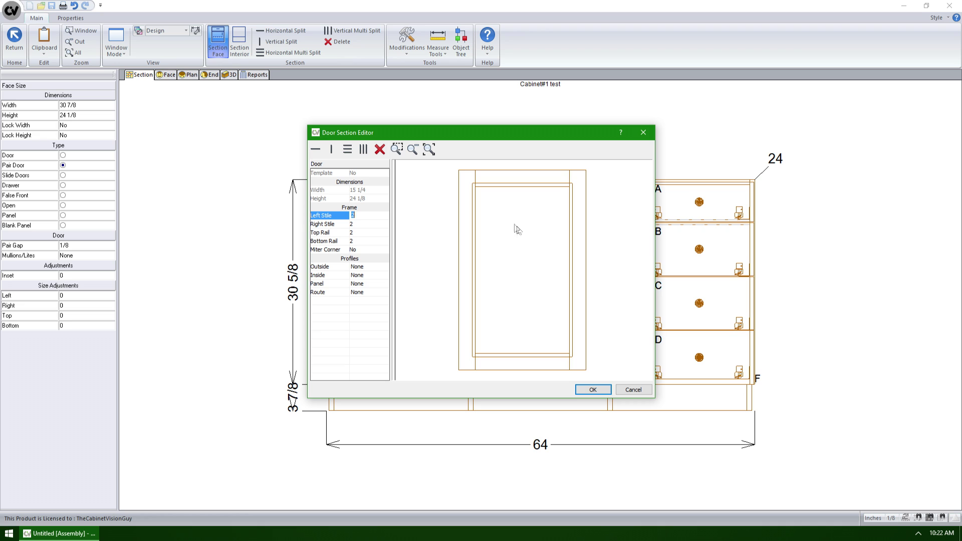
left_click(470, 215)
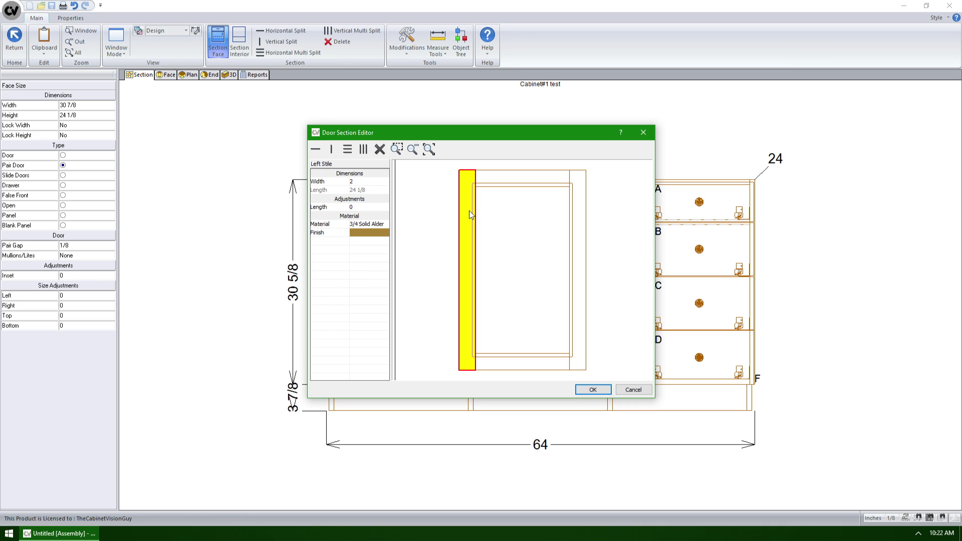
left_click(377, 206)
type("25")
key("Return")
left_click(602, 387)
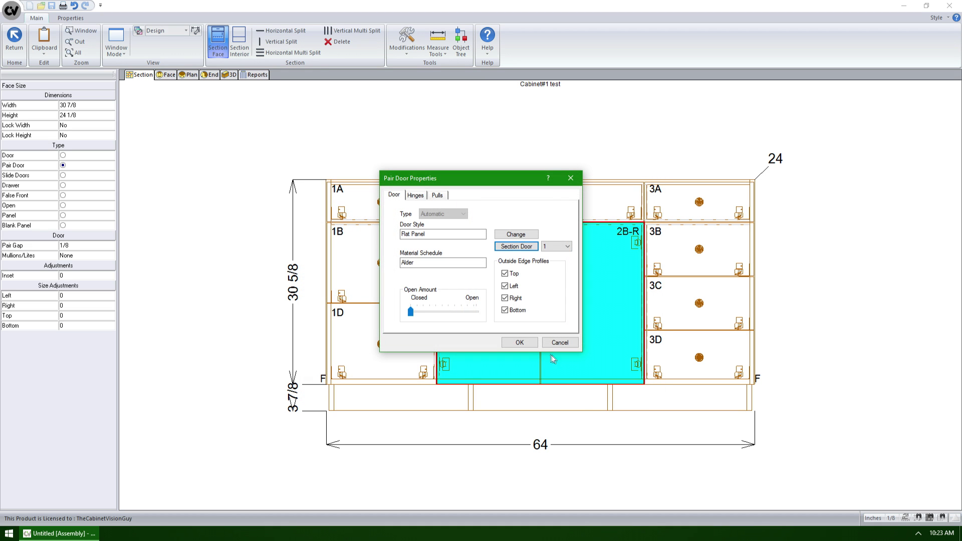
left_click(522, 343)
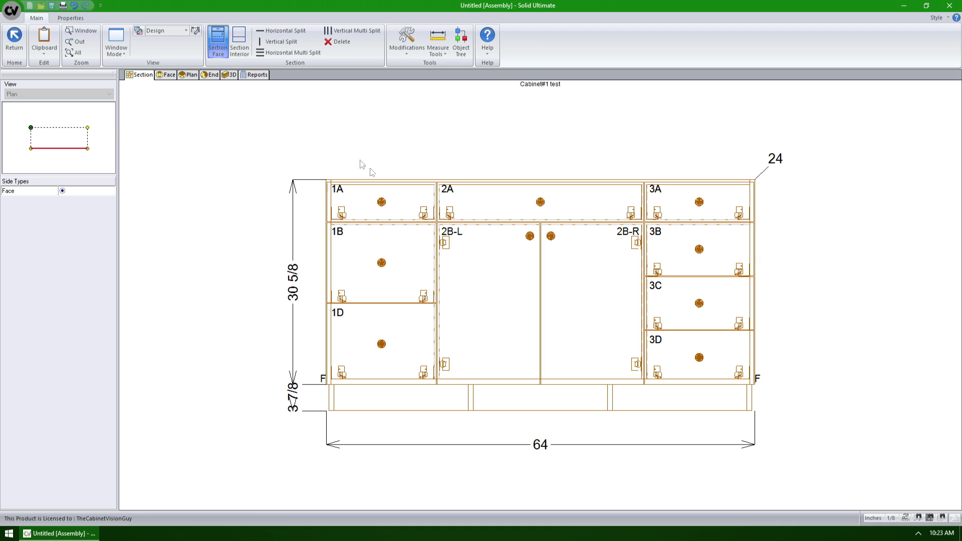
Show the vanity cabinet in 3D, including the center pair doors after the stile edit
left_click(231, 75)
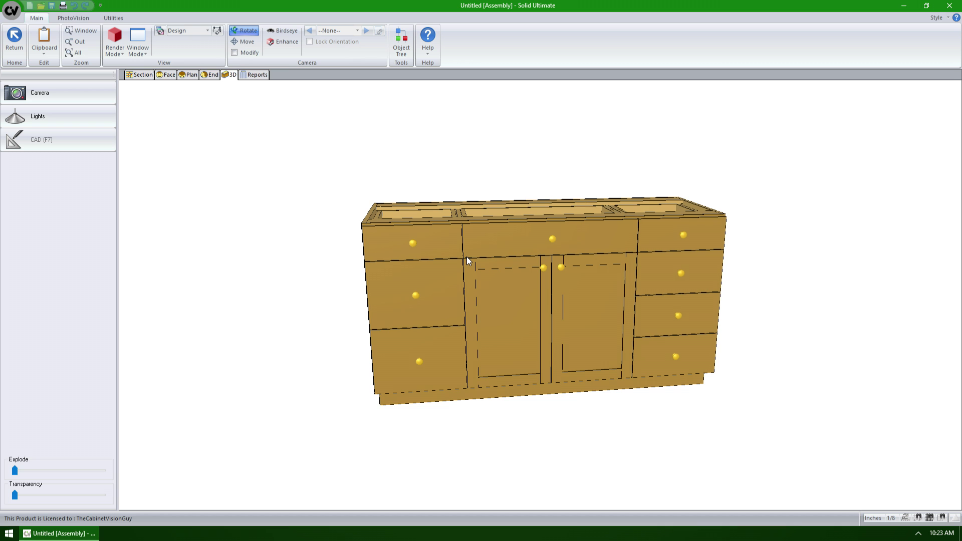
Open the Door report group in Report Center and zoom into the Door Check List
left_click(257, 76)
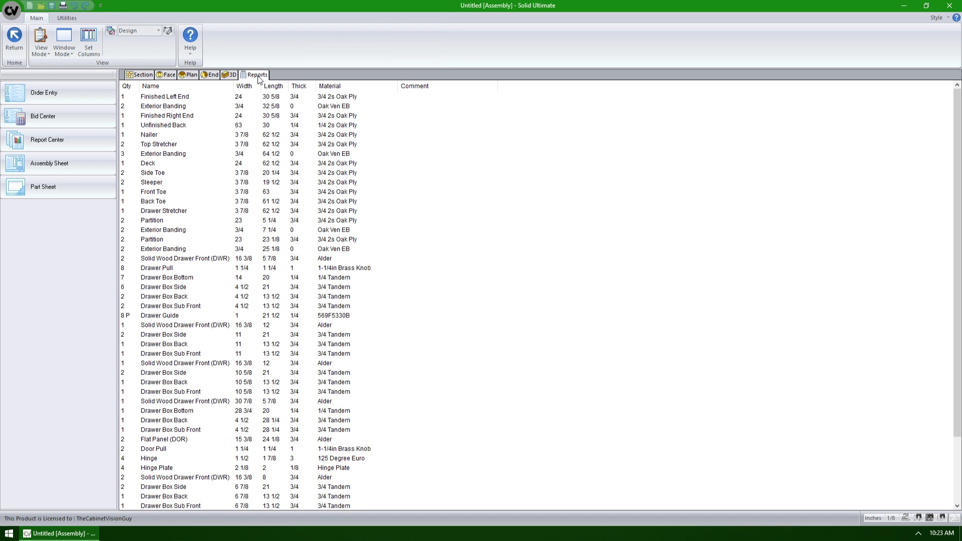
left_click(87, 139)
left_click(71, 94)
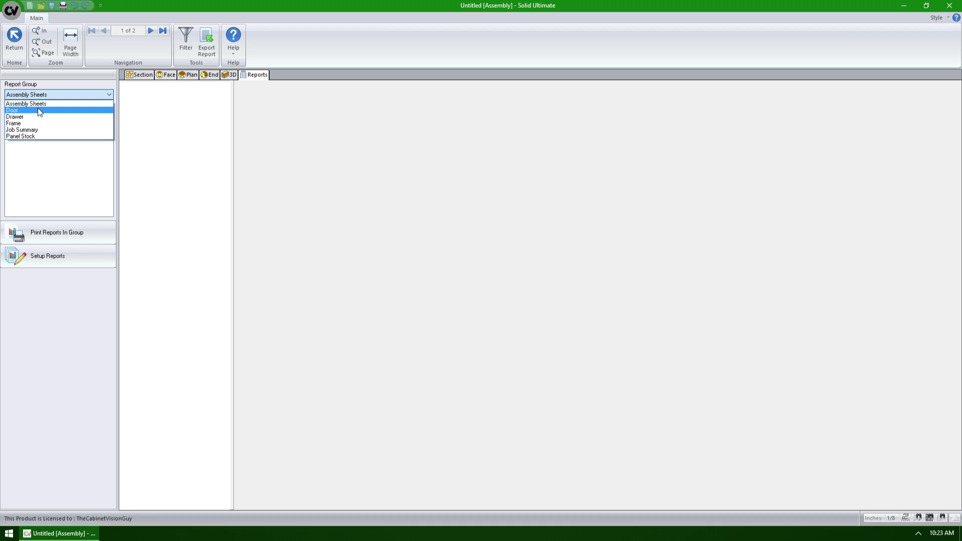
left_click(38, 108)
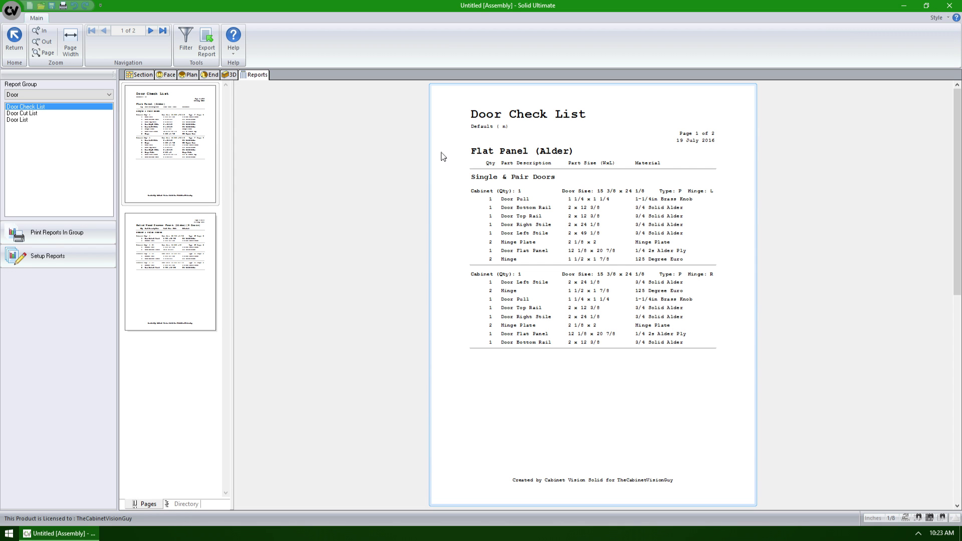
left_click_drag(442, 154, 764, 370)
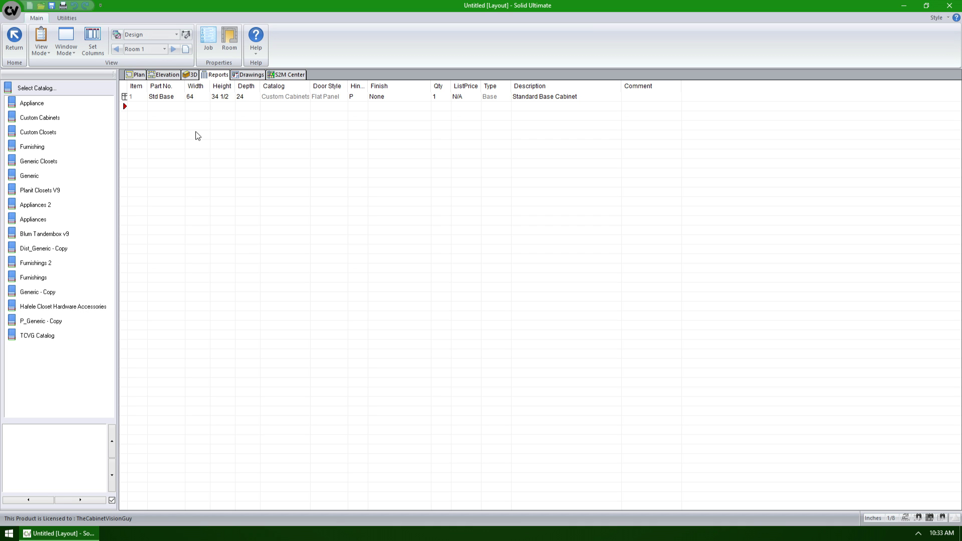
Open the Std Base cabinet from the layout list for editing
right_click(127, 97)
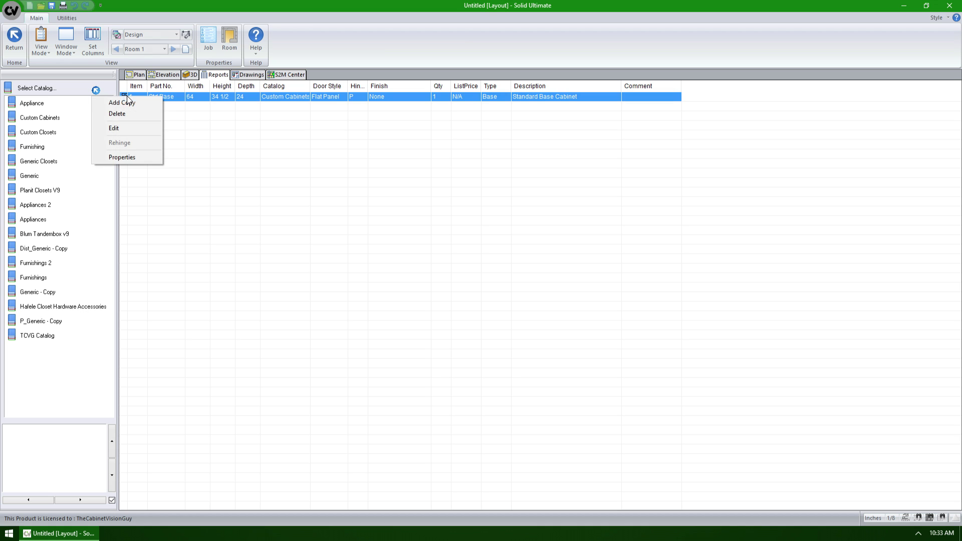
left_click(126, 128)
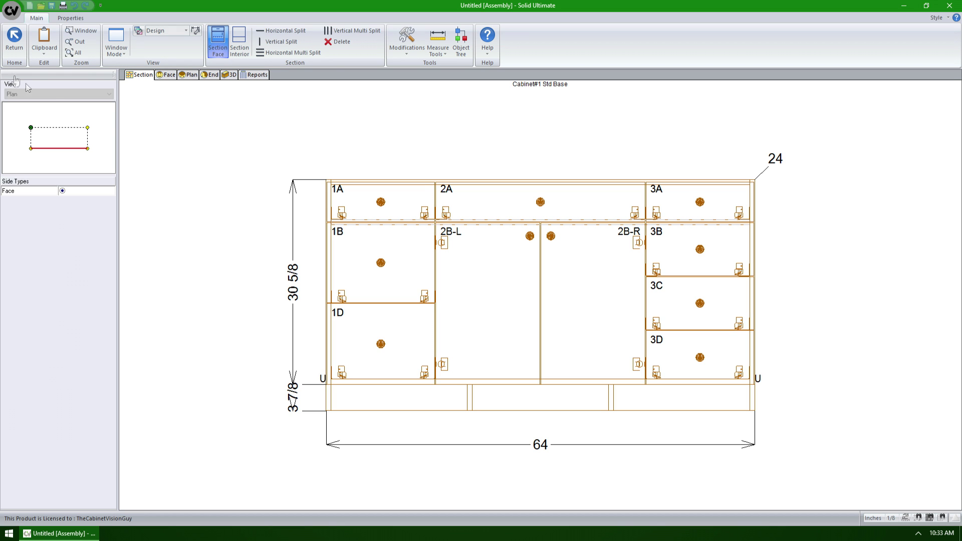
Add a copy of the Std Base cabinet in the layout and open the copy for editing
left_click(14, 39)
right_click(126, 97)
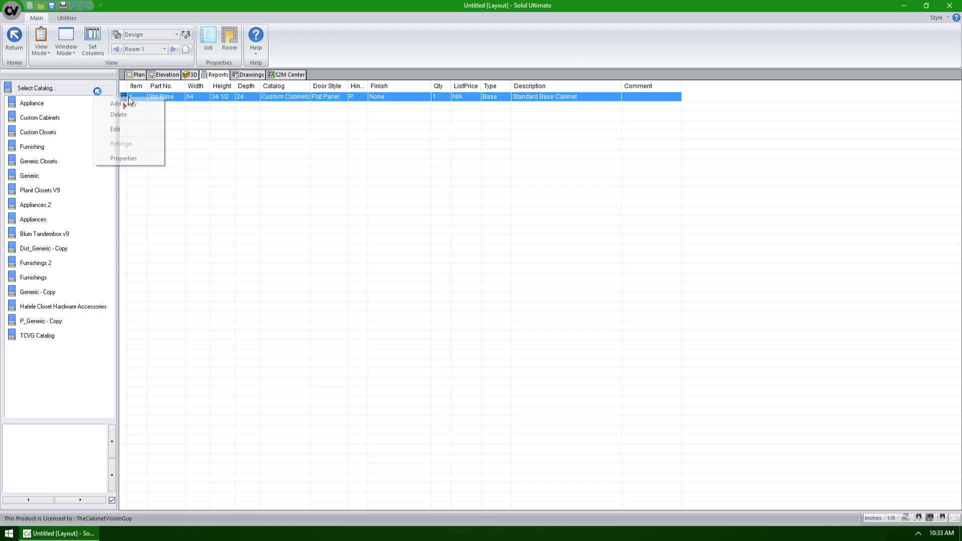
left_click(124, 103)
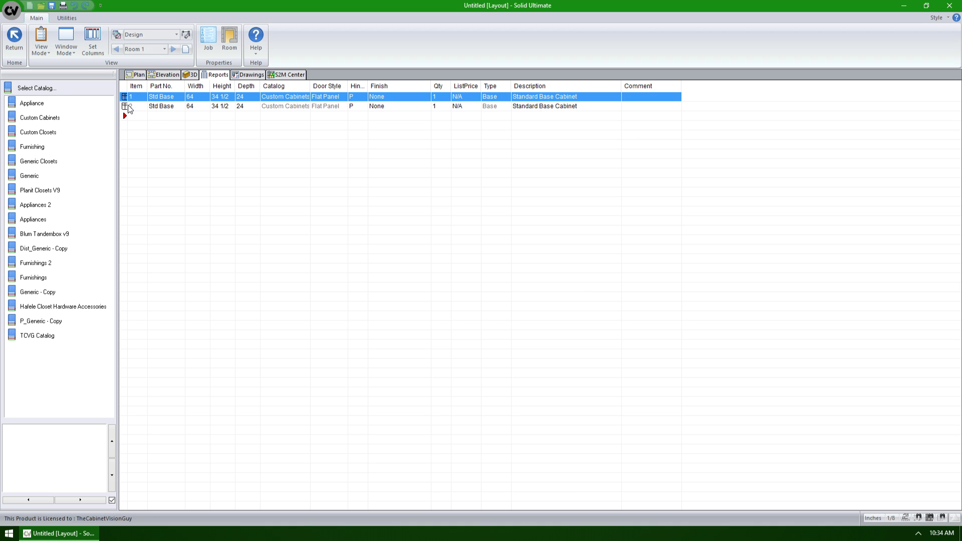
right_click(129, 107)
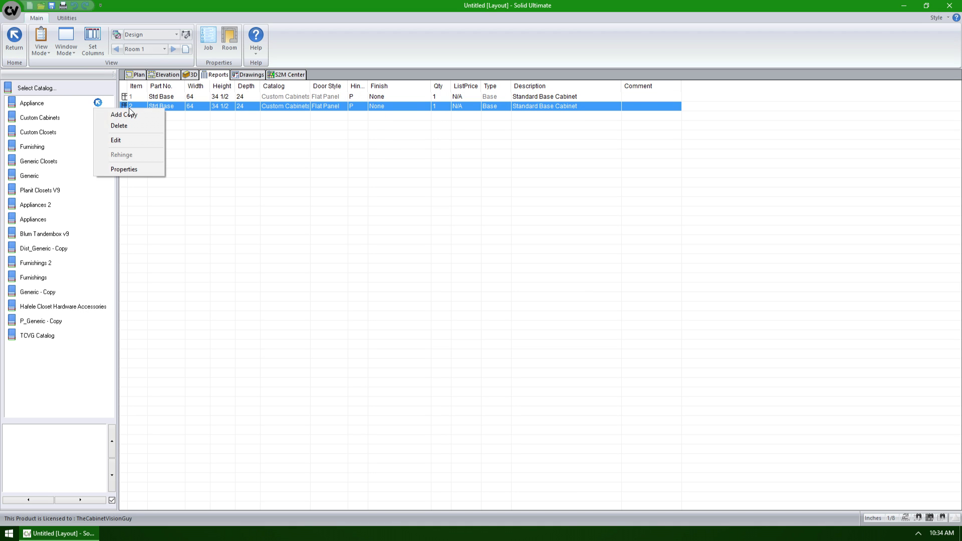
left_click(127, 140)
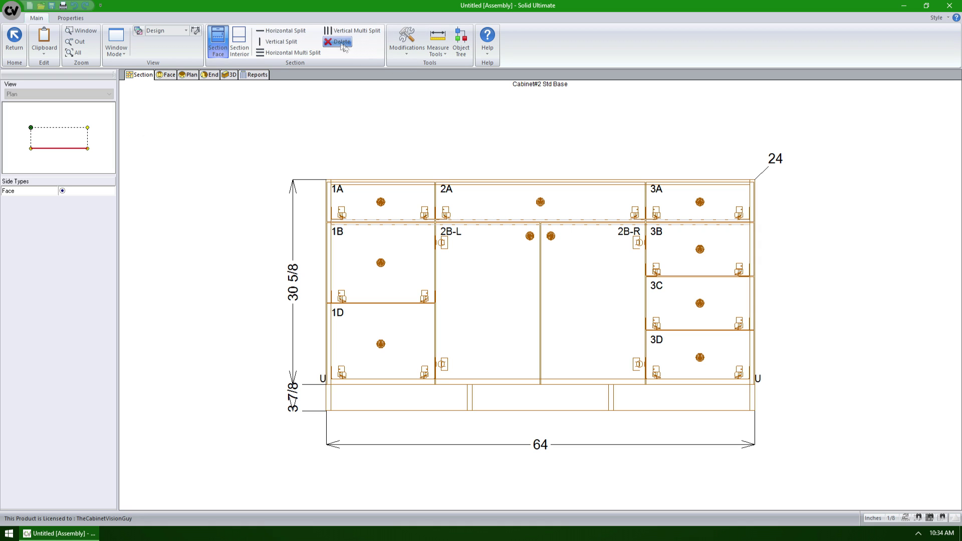
Erase all face parts and rebuild the face as three columns with drawers 1A–1D and faces 3A, 3B, 3D
left_click(338, 42)
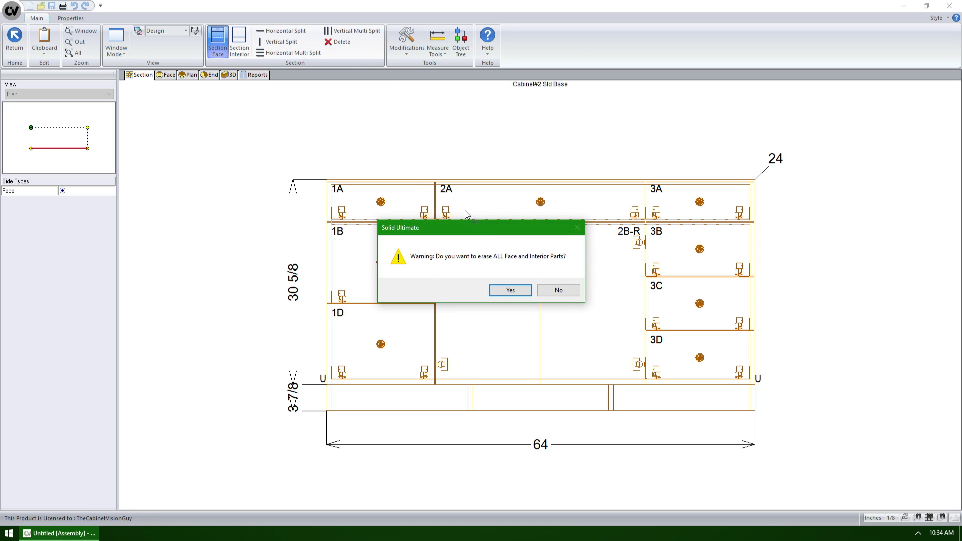
left_click(495, 283)
left_click(432, 242)
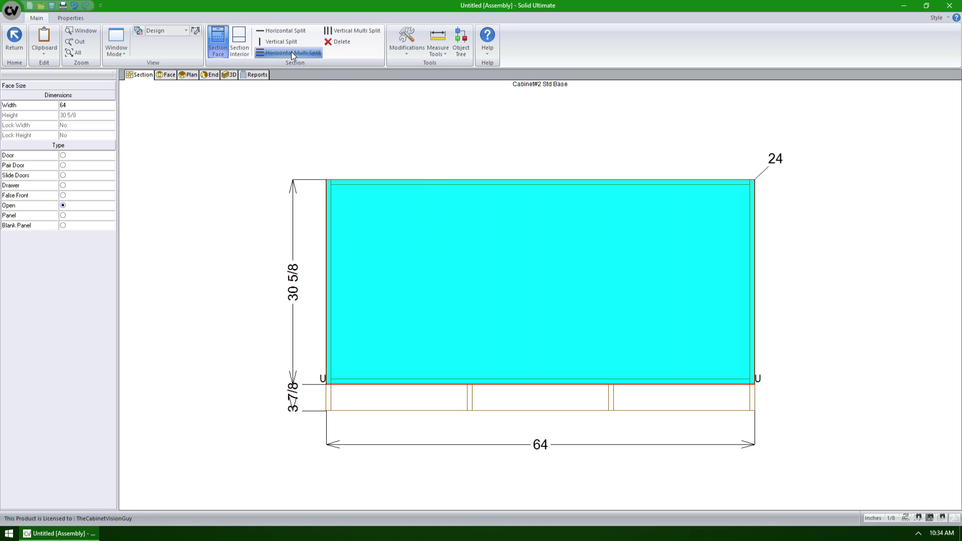
left_click(335, 32)
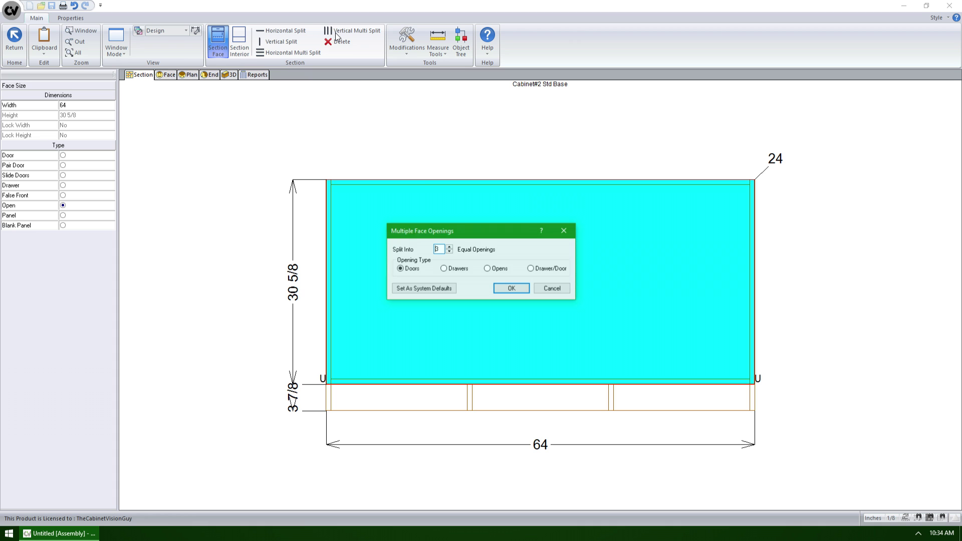
left_click(486, 268)
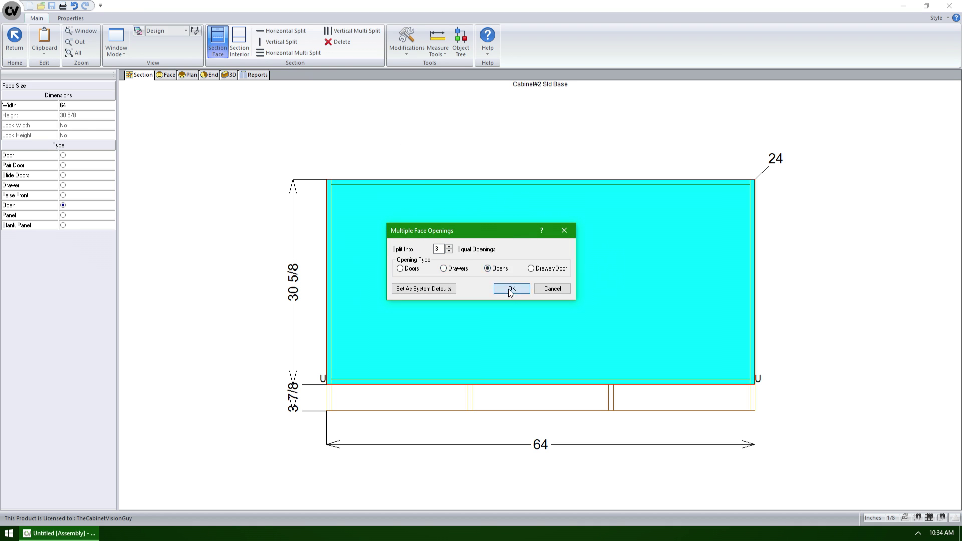
left_click(510, 288)
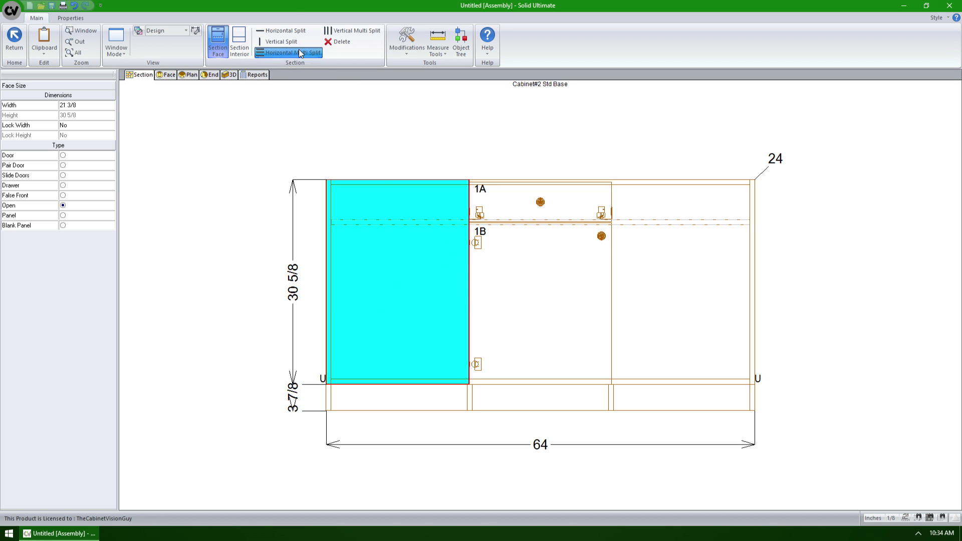
left_click(281, 53)
left_click(487, 285)
left_click(658, 283)
left_click(280, 53)
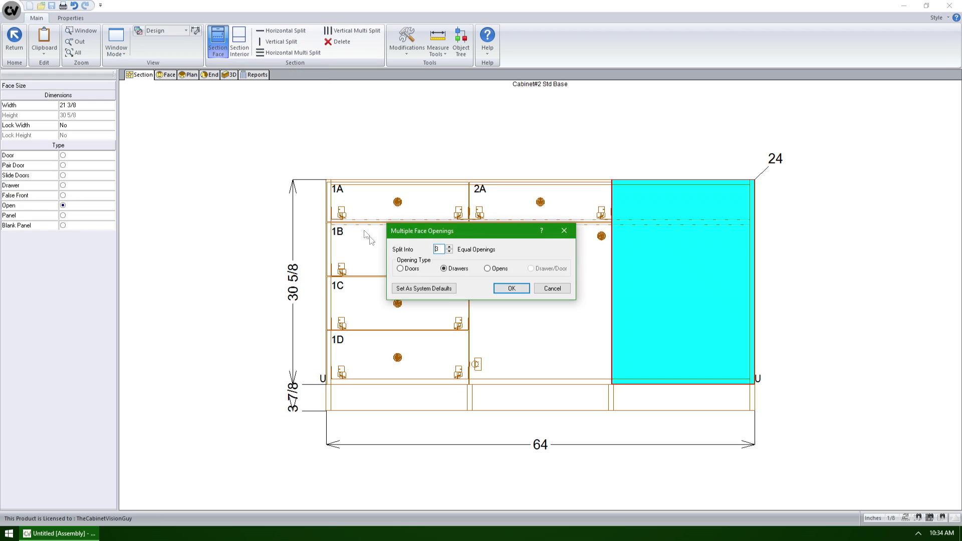
left_click(510, 286)
left_click(651, 205)
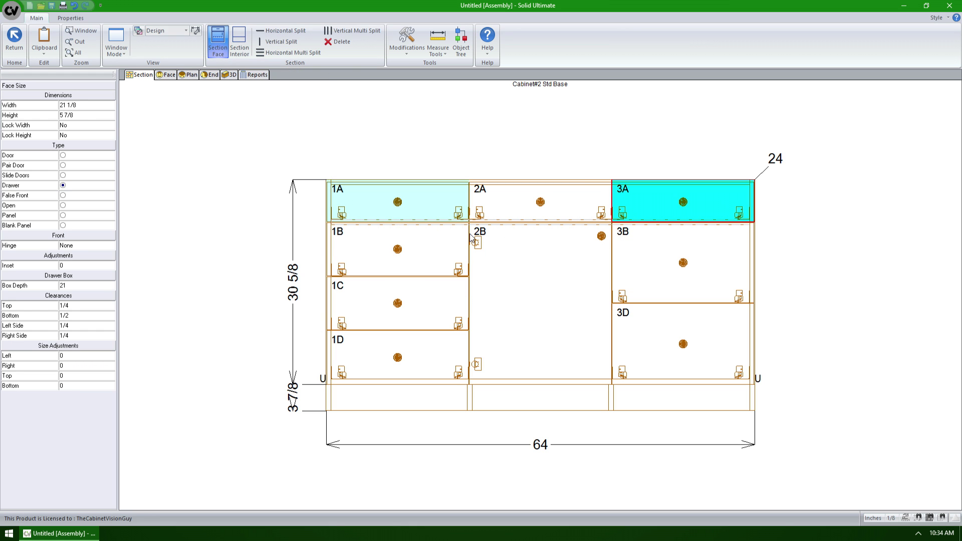
Set the left column width to 16 5/8
mouse_move(468, 300)
left_mouse_down()
mouse_move(436, 301)
mouse_move(459, 300)
left_mouse_up()
left_click(417, 232)
left_click(85, 106)
type("16 5/8")
key("Return")
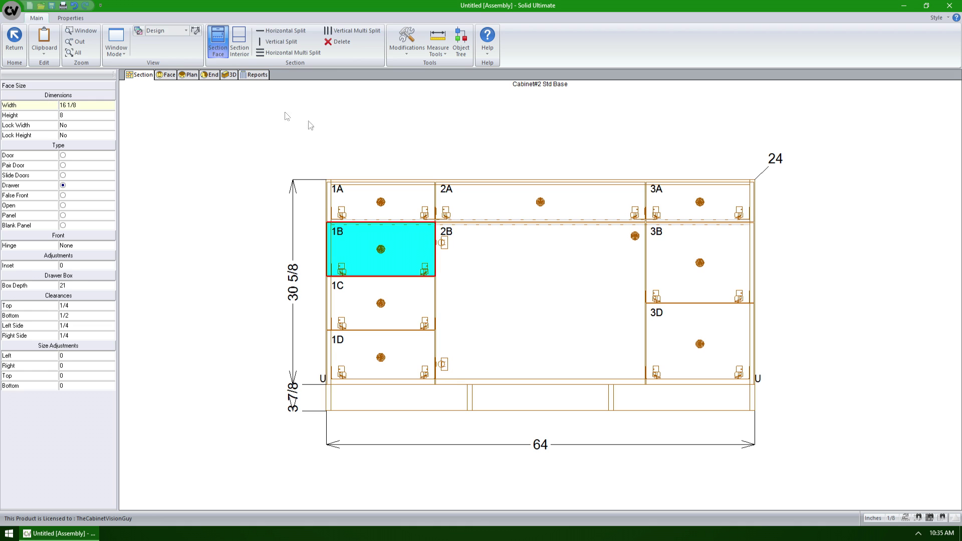
Make face 2B a pair door and finish editing the cabinet faces
left_click(466, 260)
left_click(63, 165)
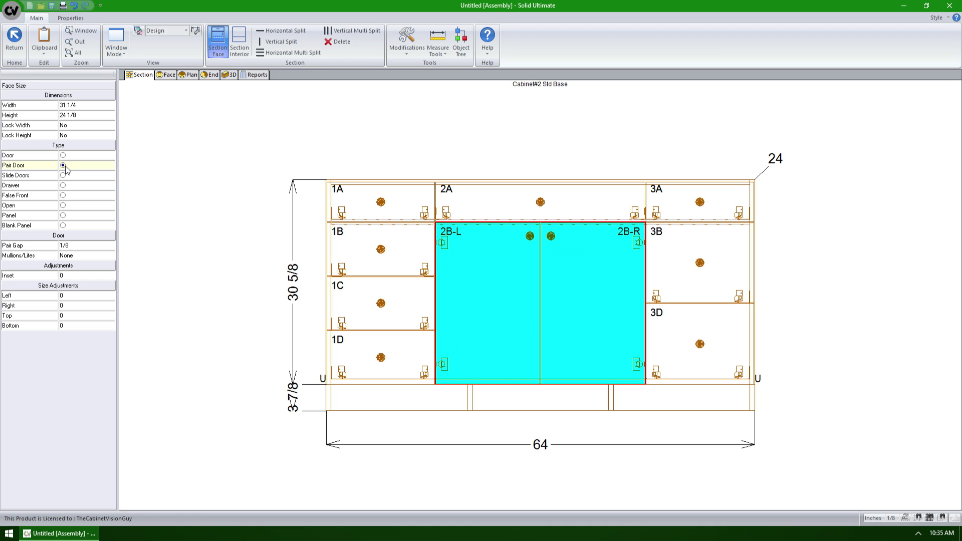
left_click(22, 50)
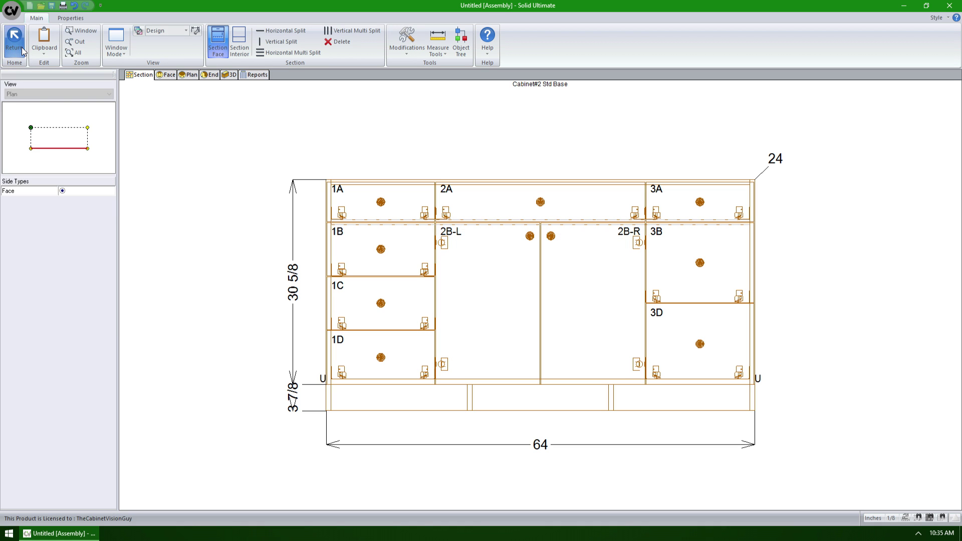
Delete the second cabinet row, add a fresh copy of cabinet 1, and open it for editing
left_click(21, 49)
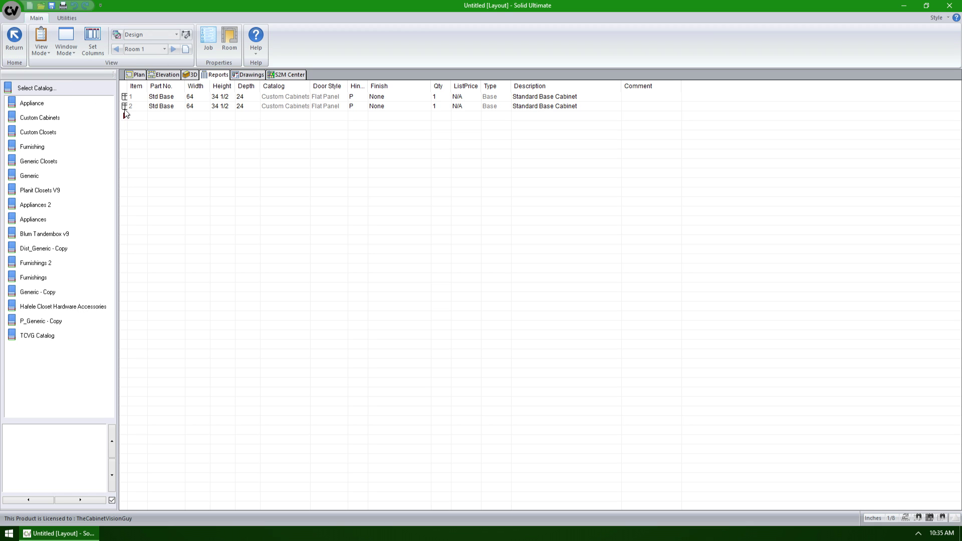
right_click(125, 106)
left_click(125, 124)
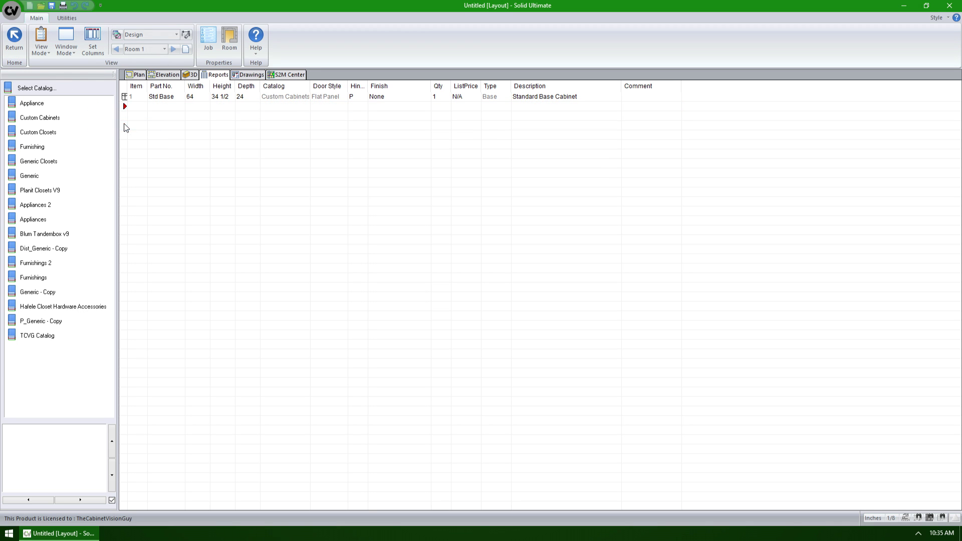
right_click(125, 97)
left_click(123, 105)
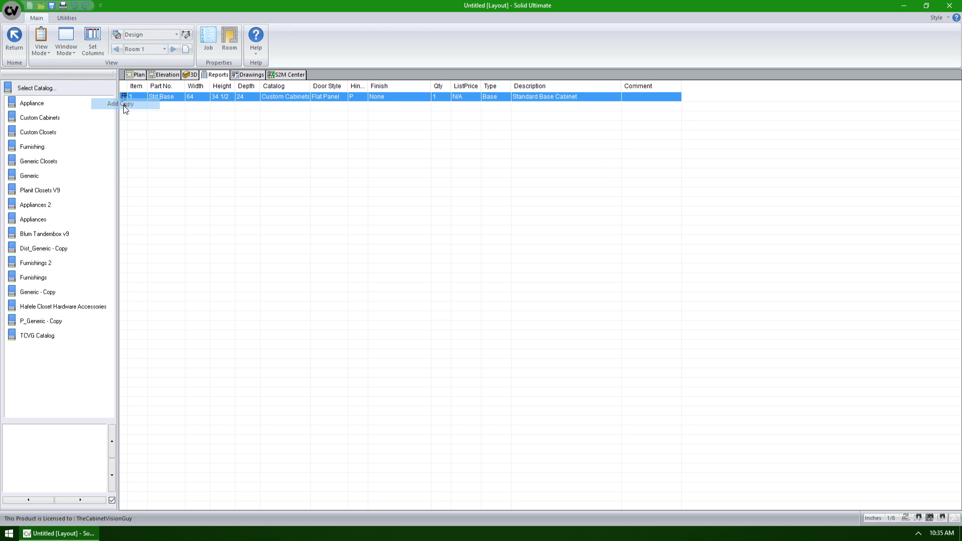
right_click(123, 105)
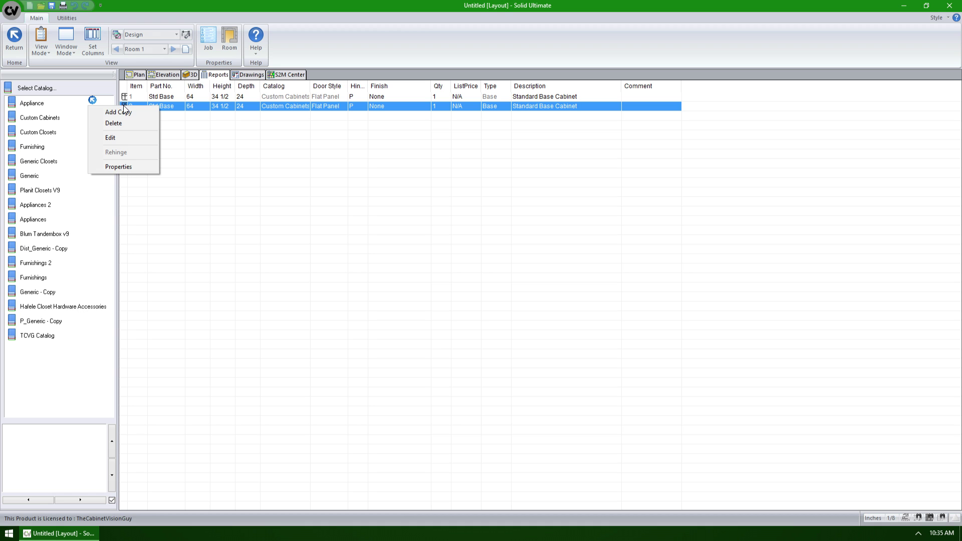
left_click(115, 140)
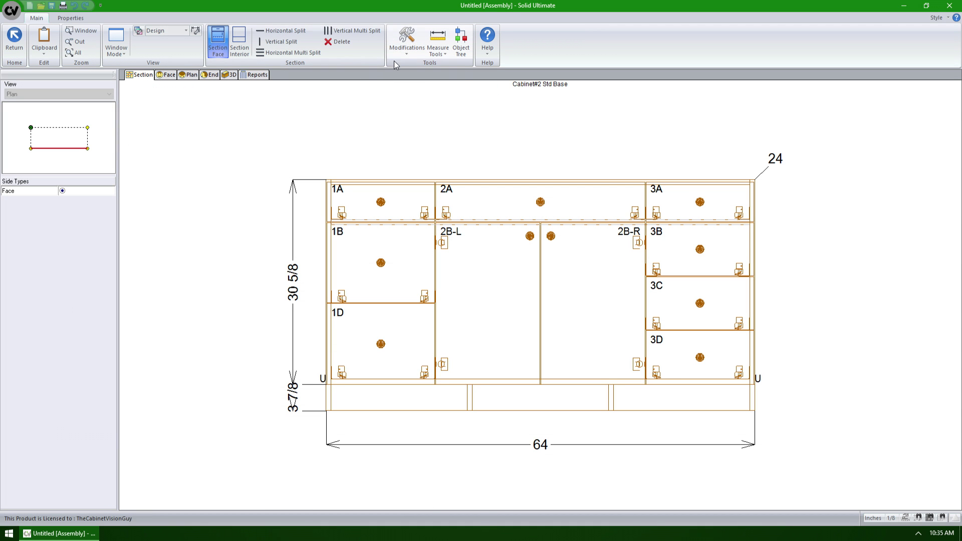
Apply Reverse Assembly to mirror the cabinet and view its face
left_click(408, 52)
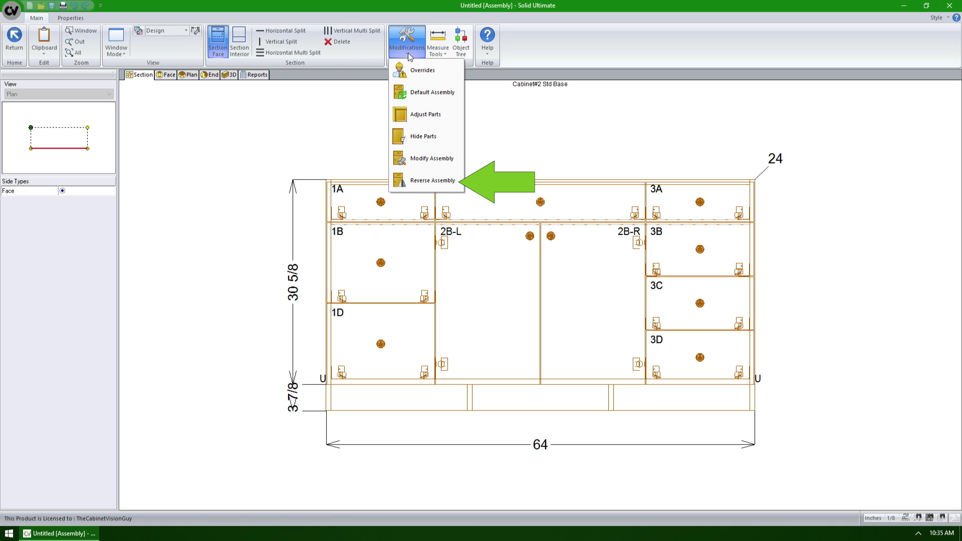
left_click(433, 182)
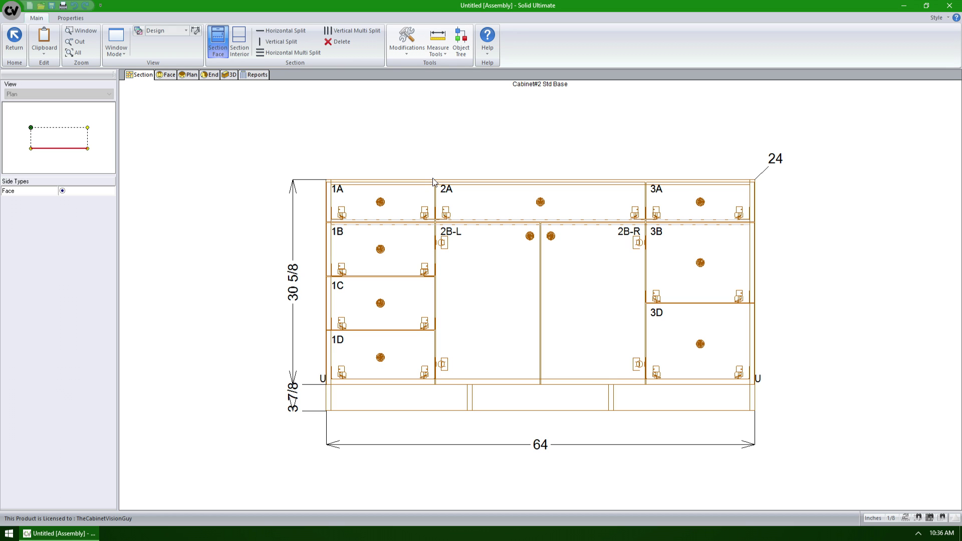
left_click(170, 75)
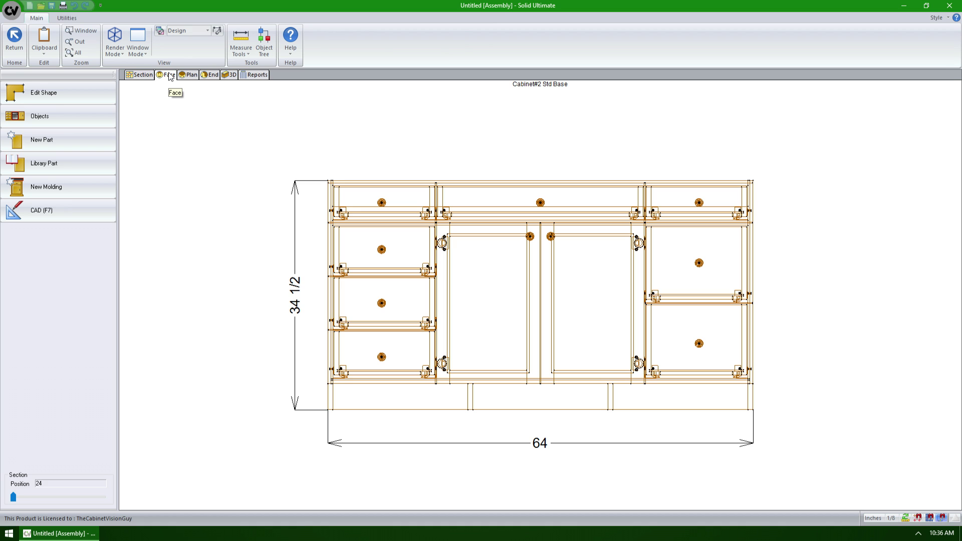
Render the mirrored cabinet in 3D at mid transparency and orbit it to an angle
left_click(142, 75)
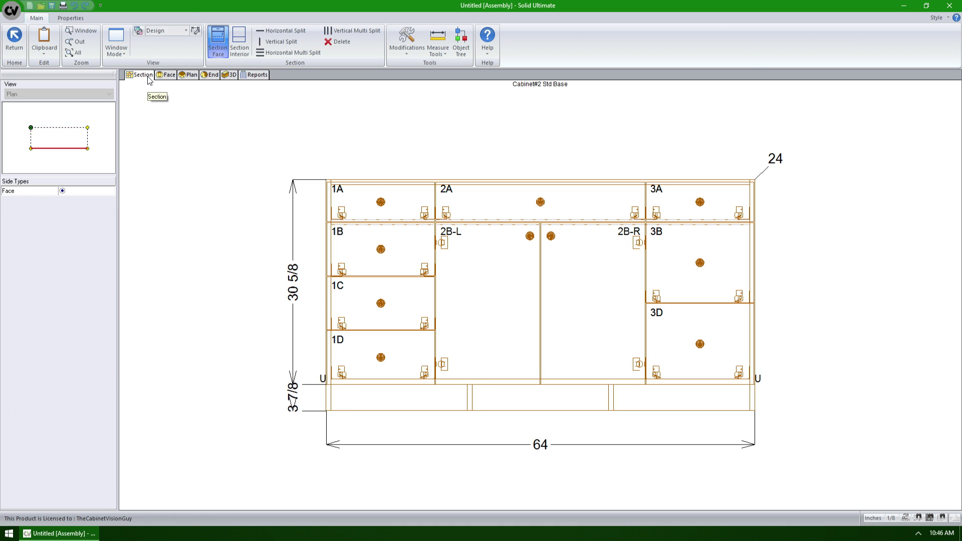
left_click(229, 75)
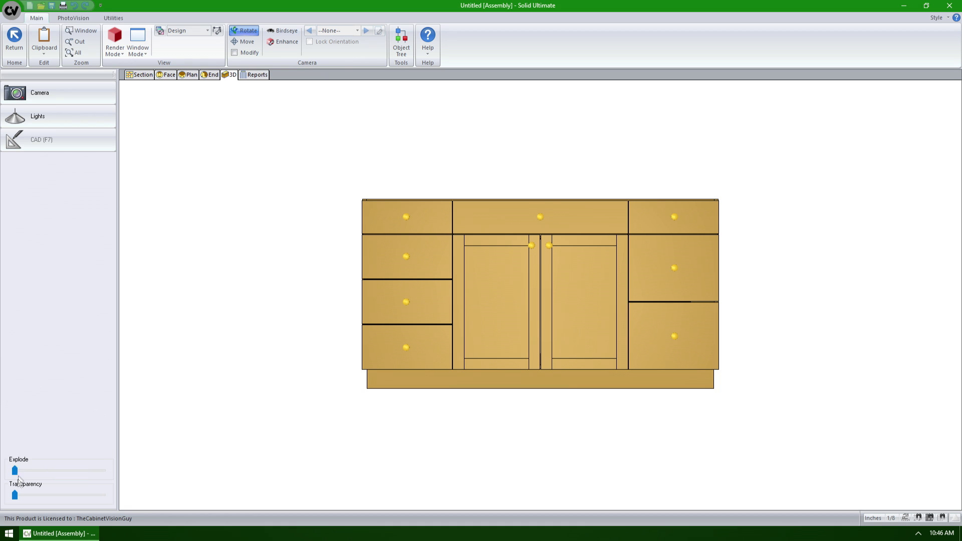
left_click_drag(15, 495, 59, 495)
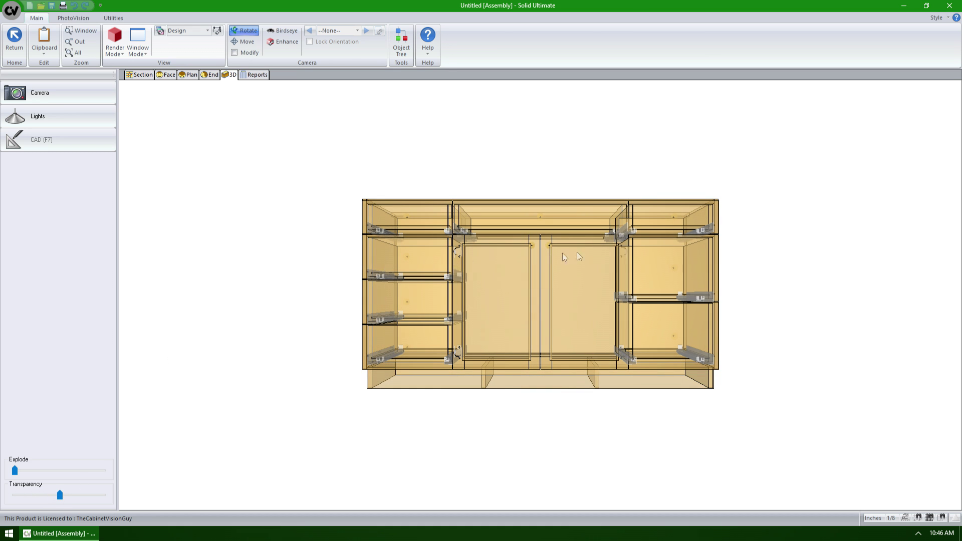
mouse_move(563, 257)
left_mouse_down()
mouse_move(572, 290)
mouse_move(544, 296)
left_mouse_up()
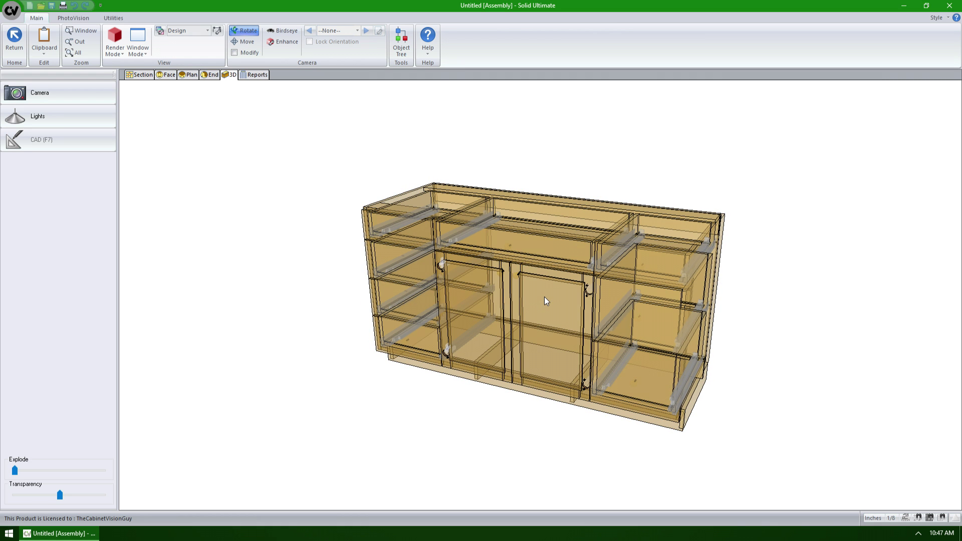
Produce a PhotoVision Full Architectural render of the cabinet, then return to the Face elevation
left_click(81, 18)
left_click(80, 51)
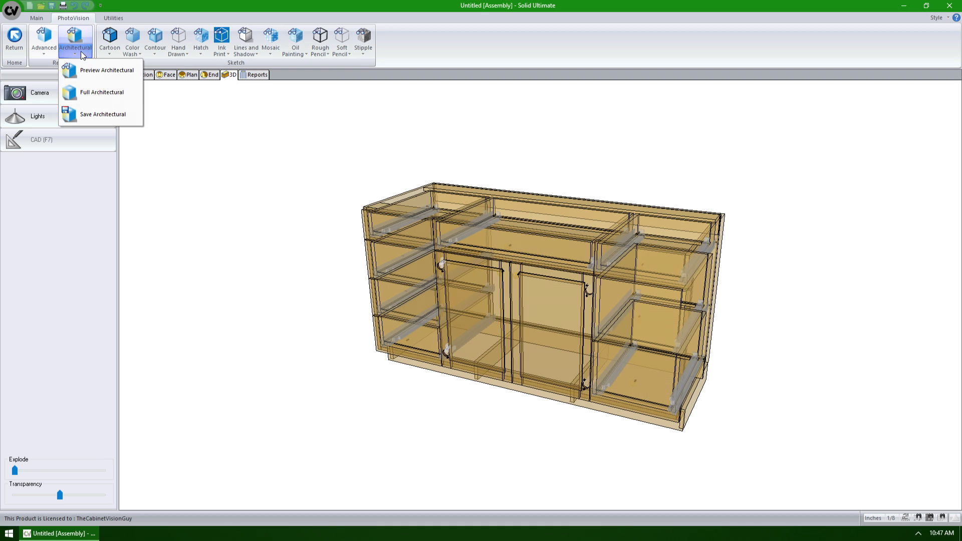
left_click(97, 88)
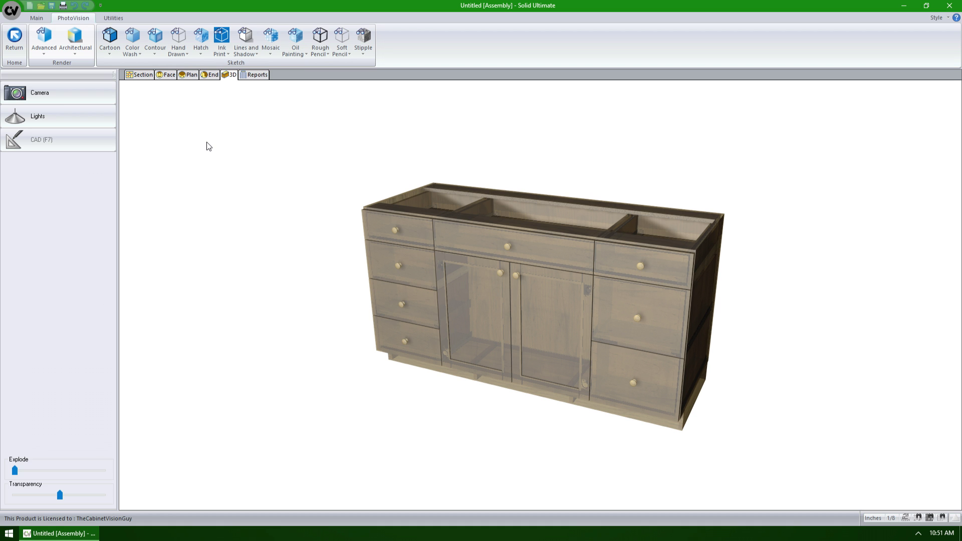
left_click(167, 75)
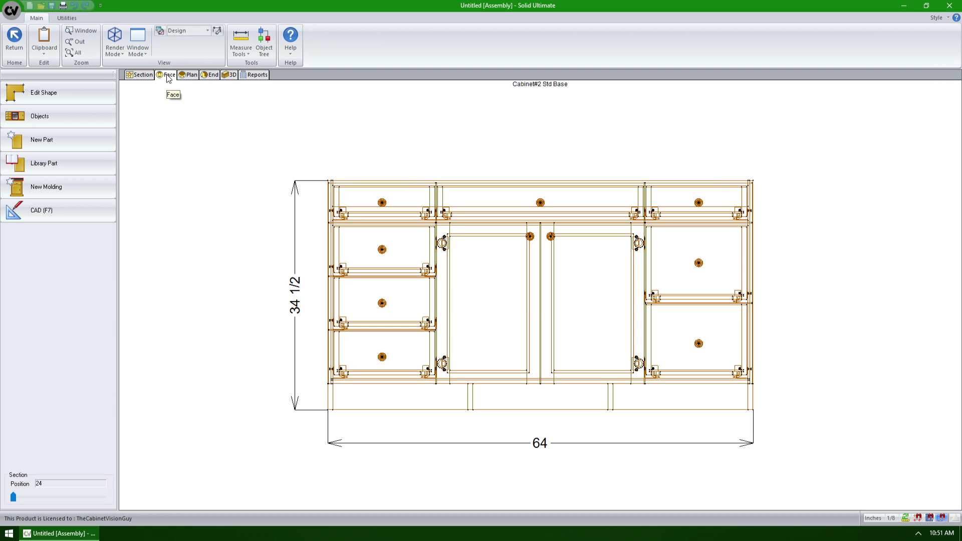
Add a 39 3/8 by 39 3/8 Panel part, 3/4 thick, at Left/Right -32 beside the cabinet
left_click(83, 146)
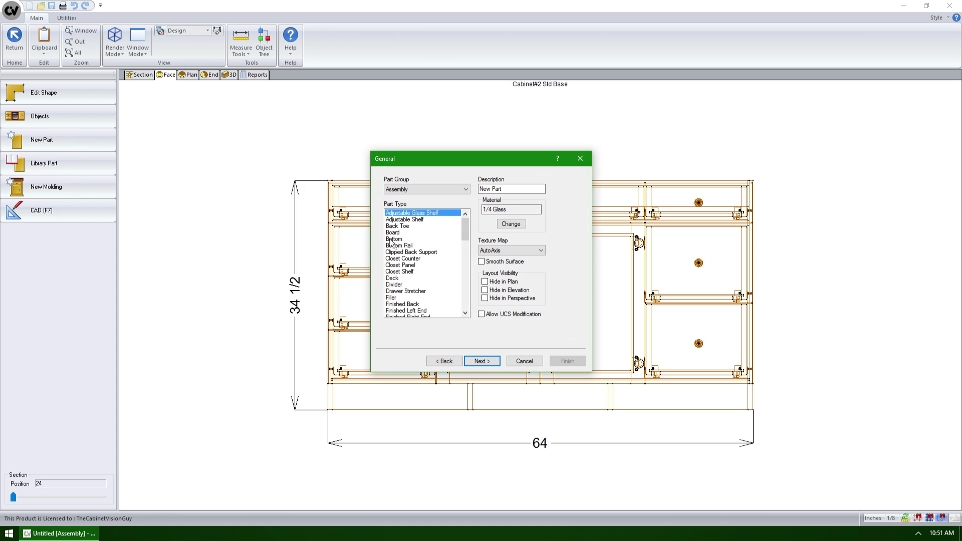
left_click(399, 246)
key("p")
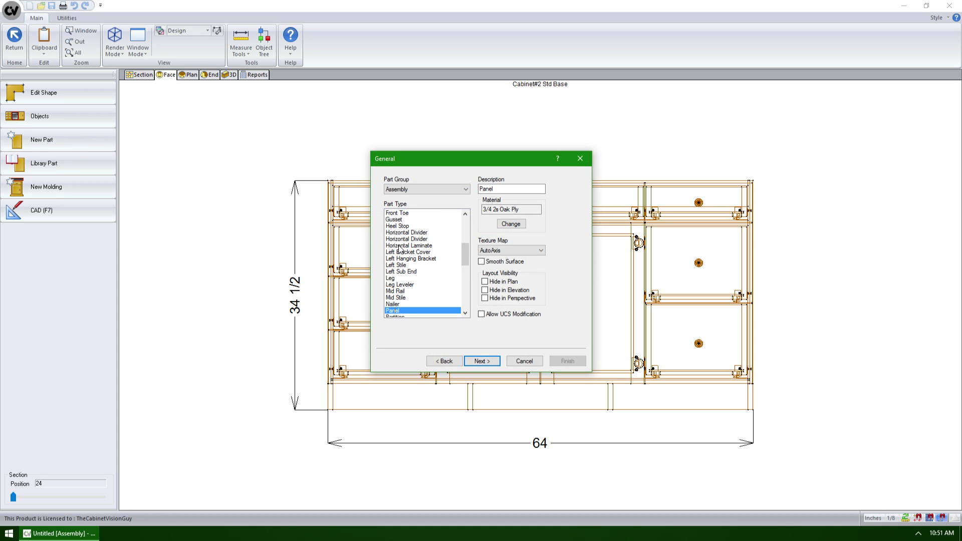
left_click(481, 361)
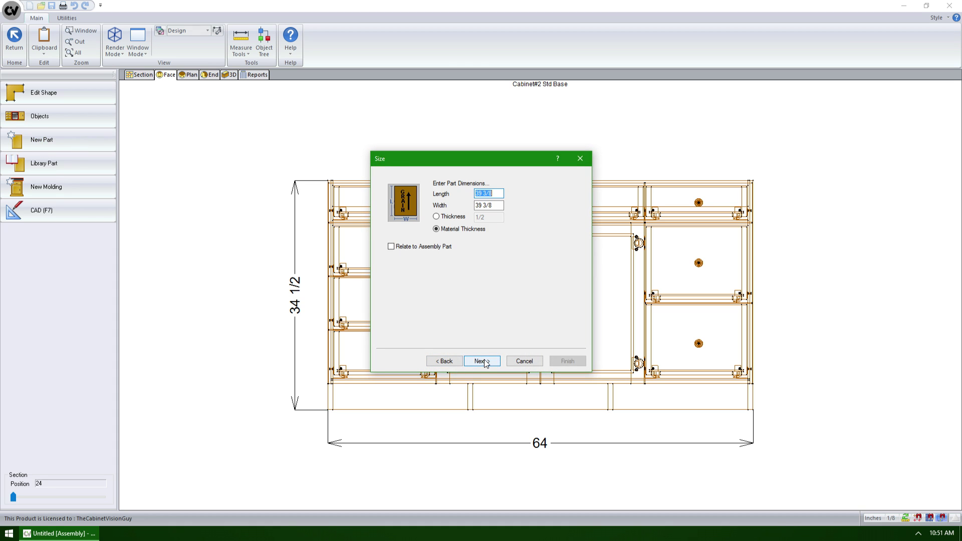
left_click(483, 362)
left_click(483, 362)
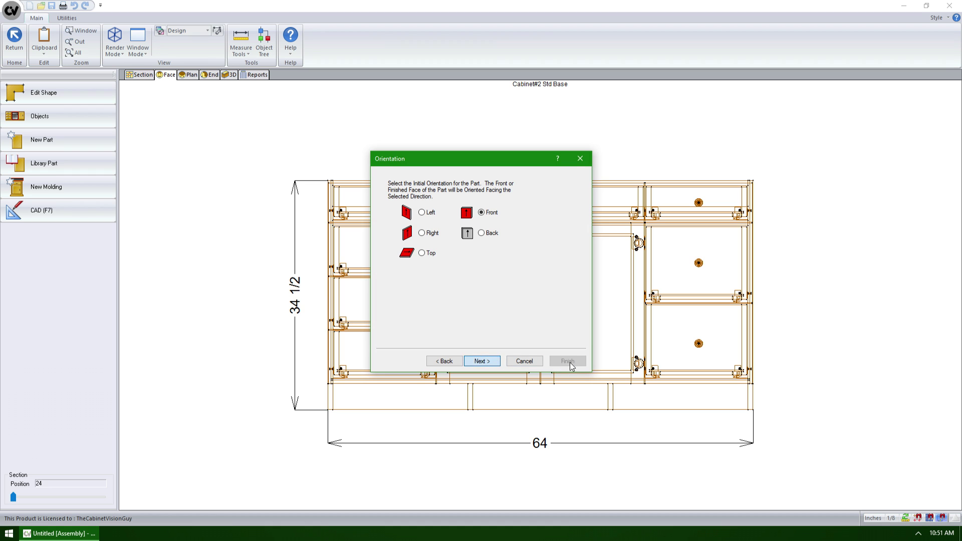
left_click(568, 361)
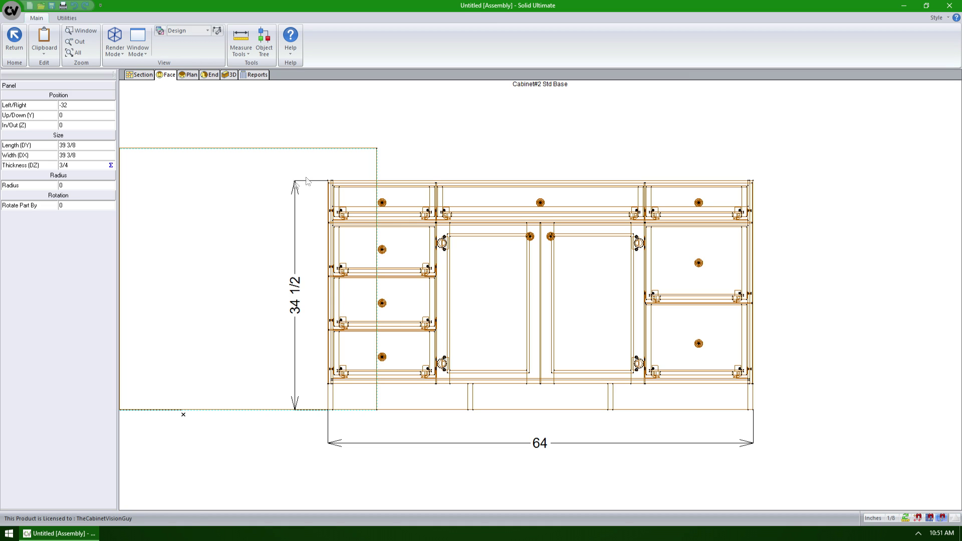
Delete the 39 3/8 test panel, leaving only the Cabinet#2 Std Base elevation
right_click(210, 199)
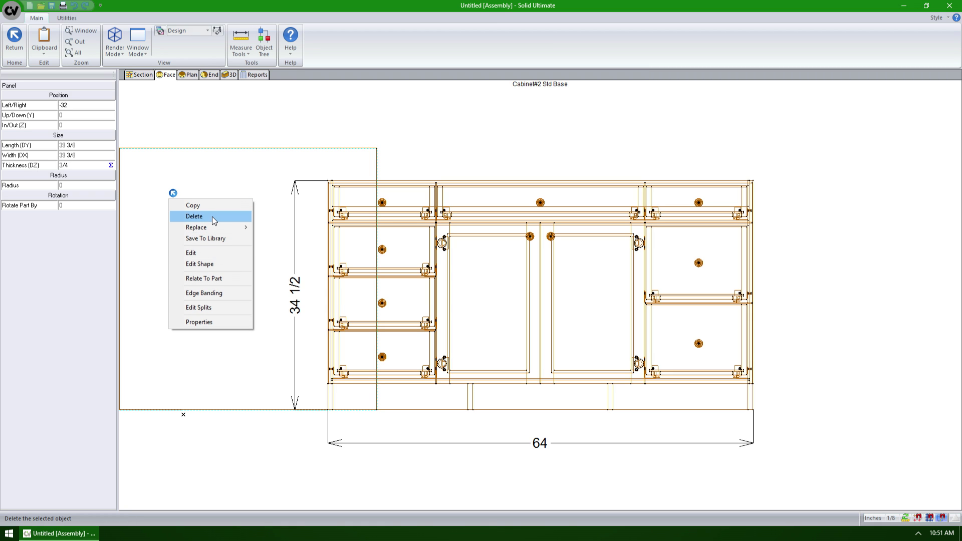
left_click(254, 189)
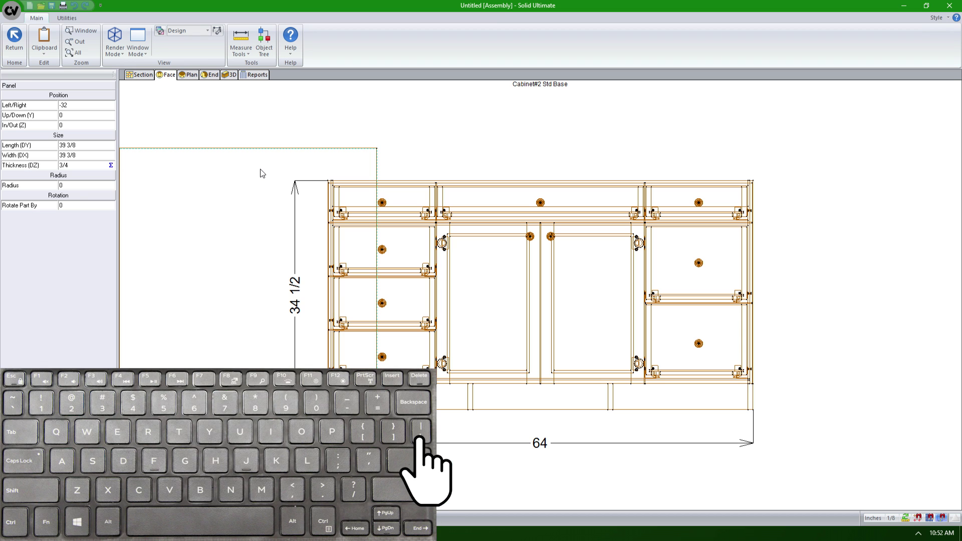
key("Delete")
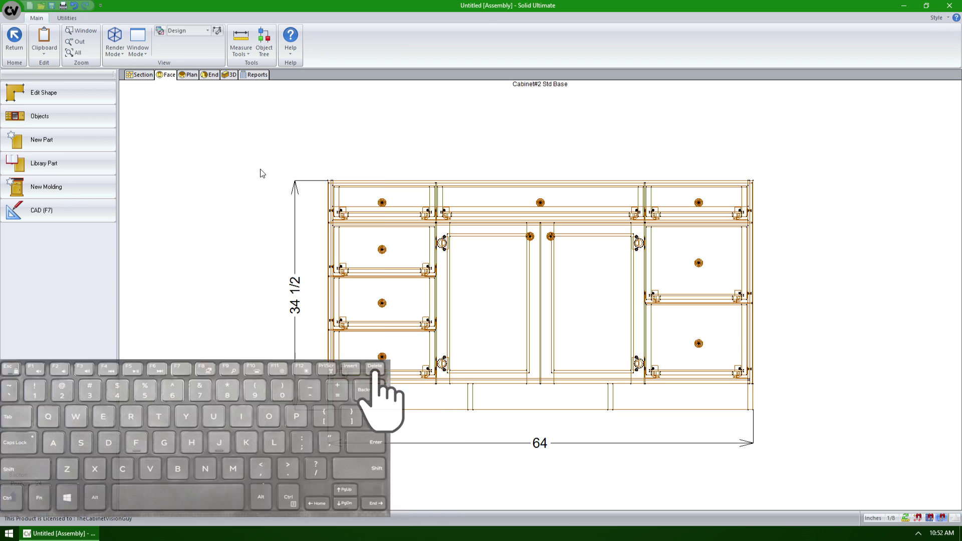